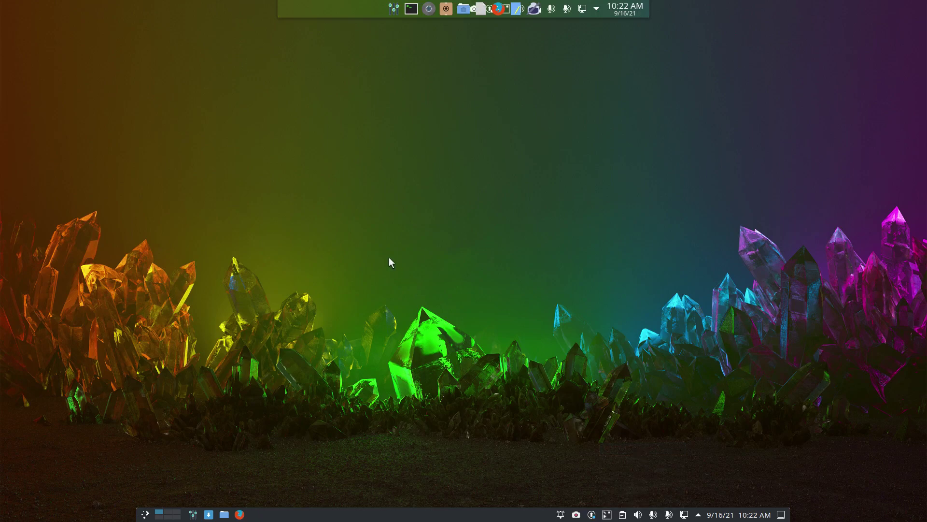
Step: Run the iso command in a terminal to show release info, then close the terminal
key("ctrl+alt+t")
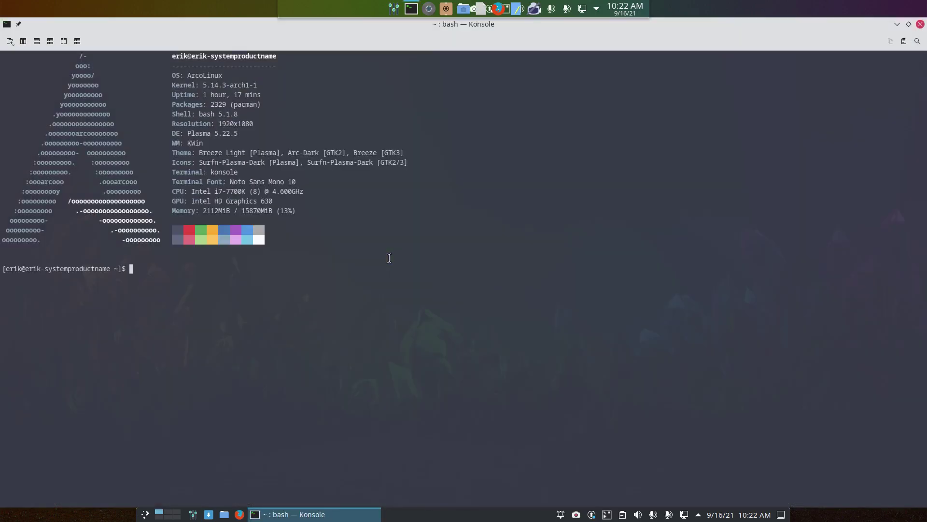
double_click(458, 24)
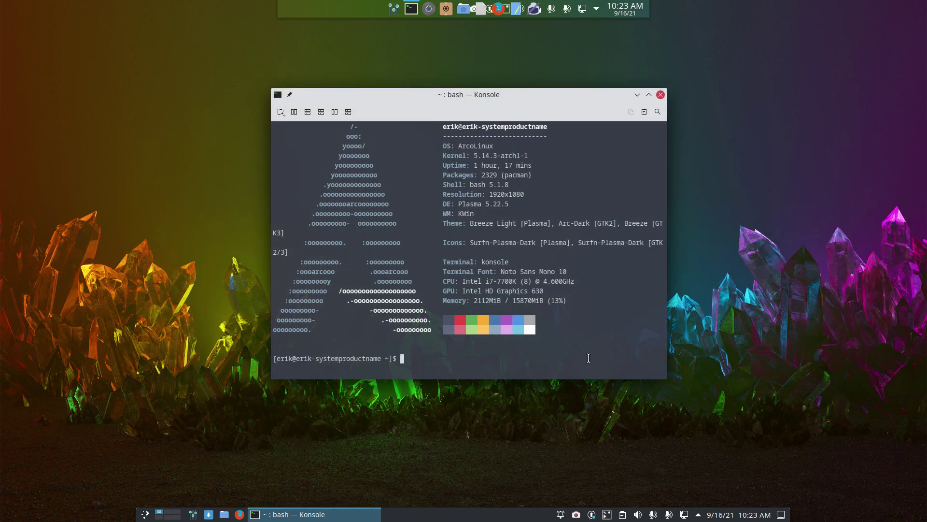
type("iso")
key("Return")
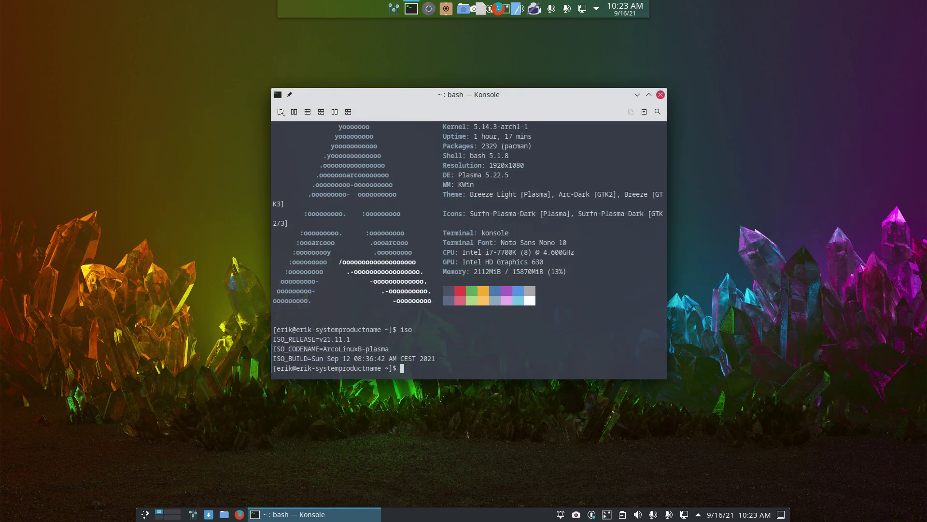
left_click(660, 95)
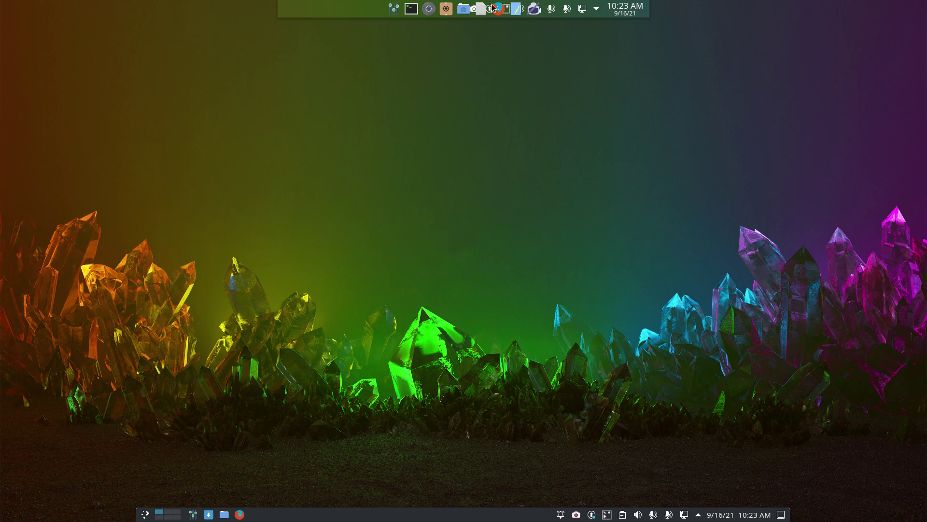
Step: Widen the top Latte panel by raising its Maximum Length in Edit Panel
right_click(332, 11)
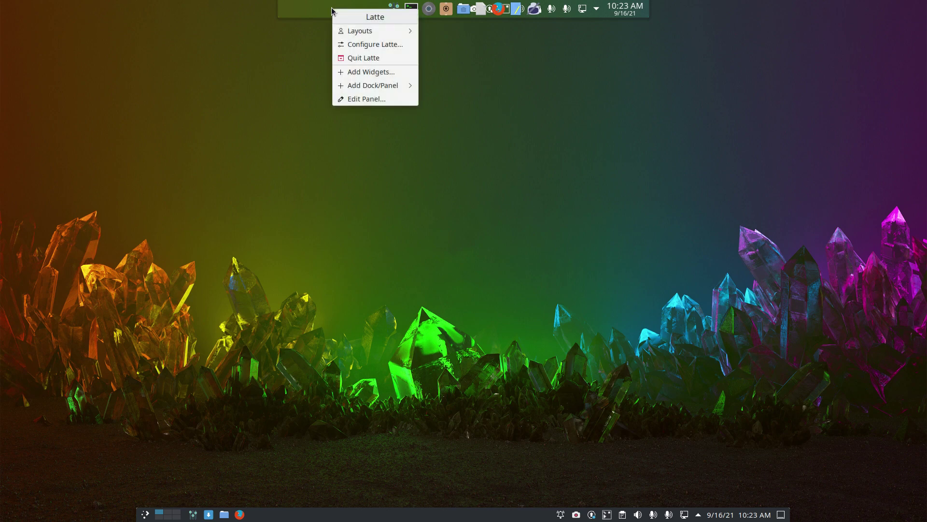
left_click(389, 98)
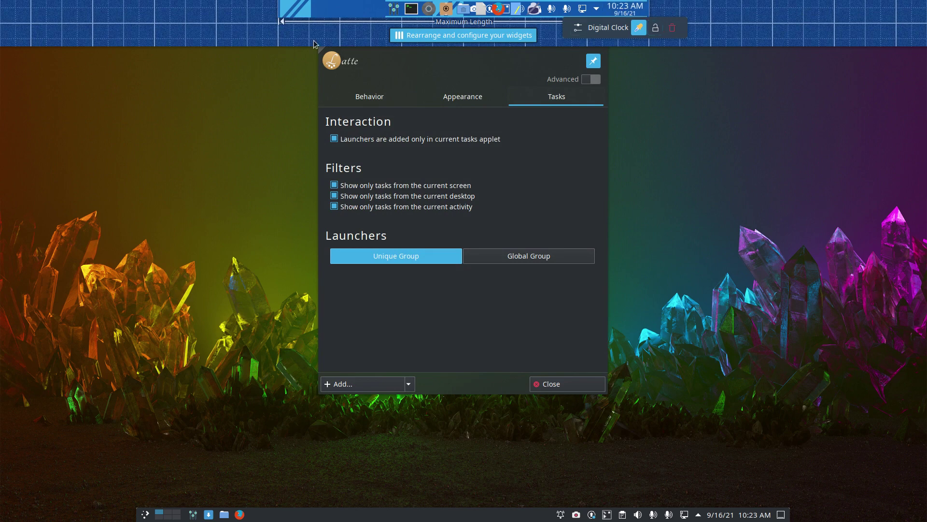
scroll(304, 26, "up", 6)
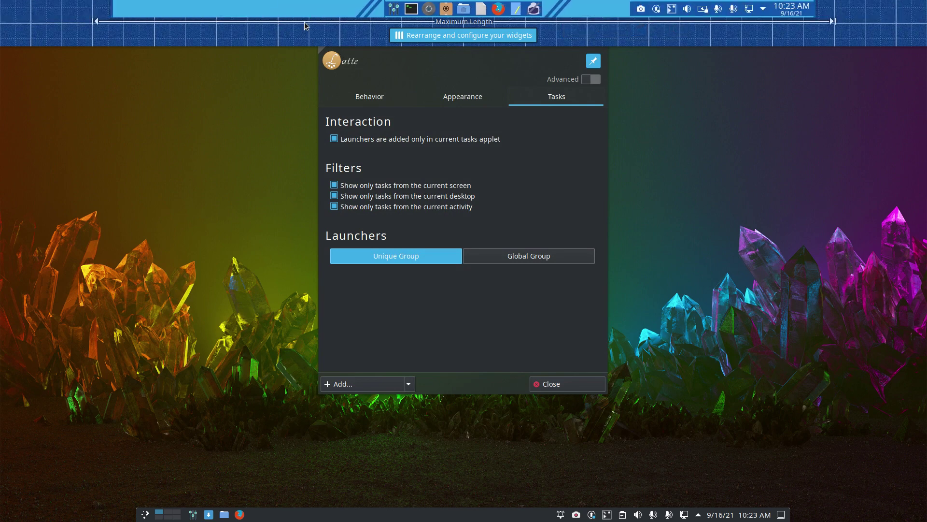
scroll(304, 26, "down", 12)
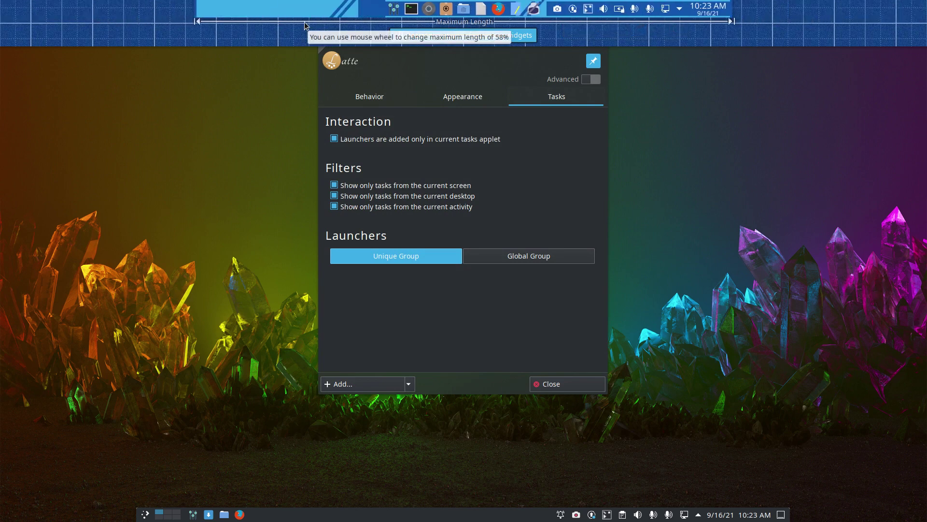
scroll(305, 26, "up", 3)
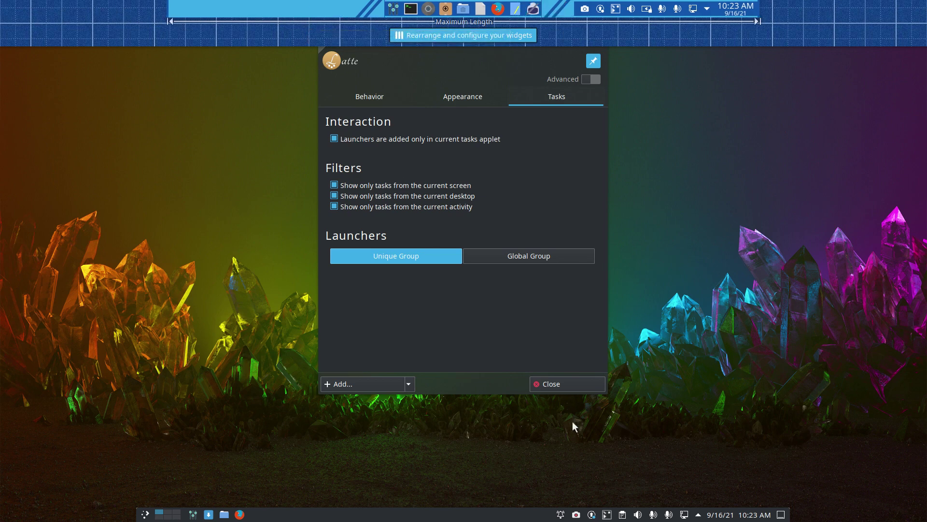
left_click(585, 384)
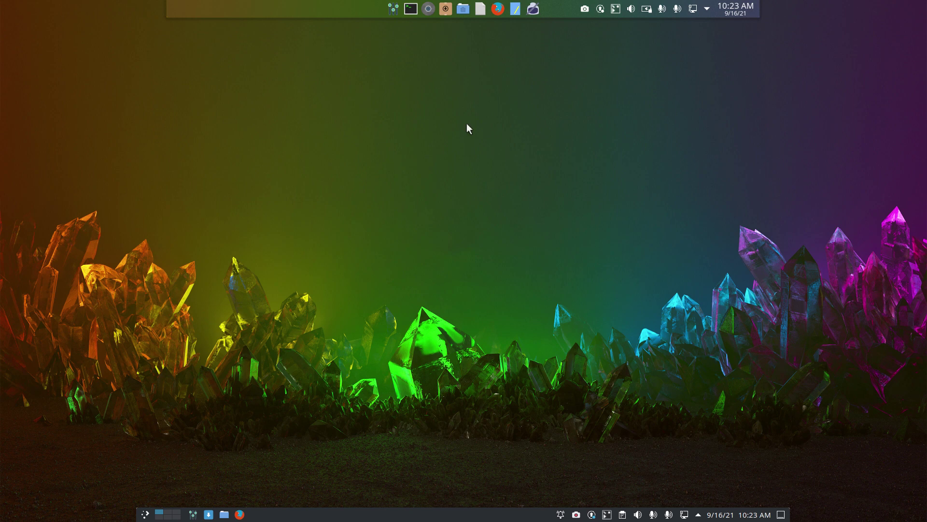
key("ctrl+alt+t")
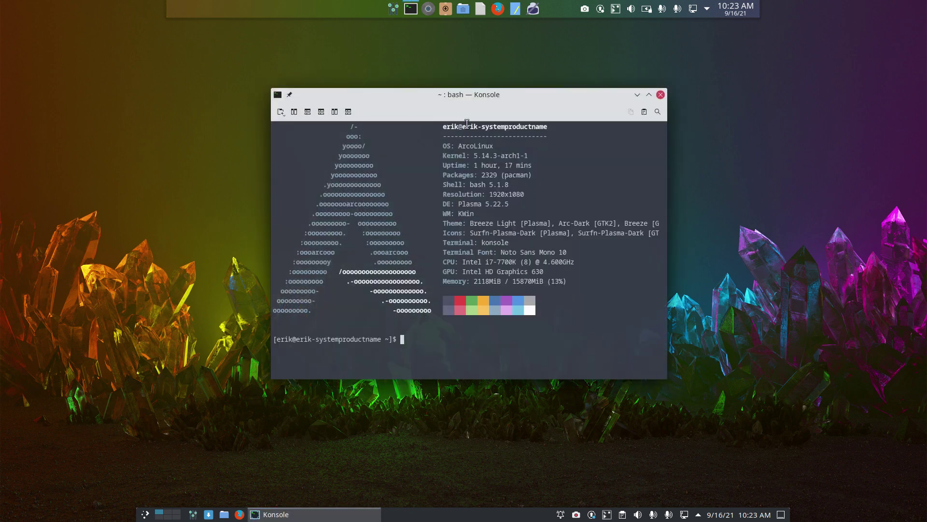
type("sudo pacman -S ocs-url")
key("Return")
key("Return")
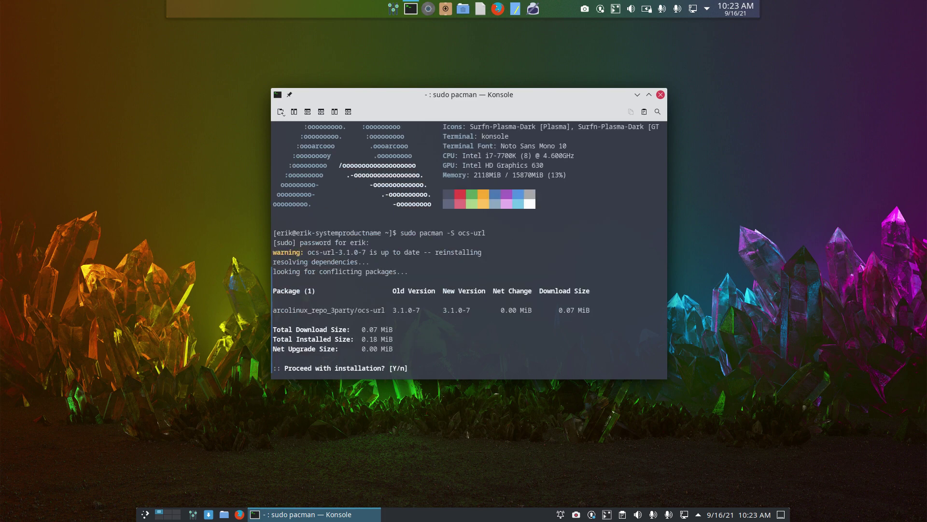
left_click(661, 94)
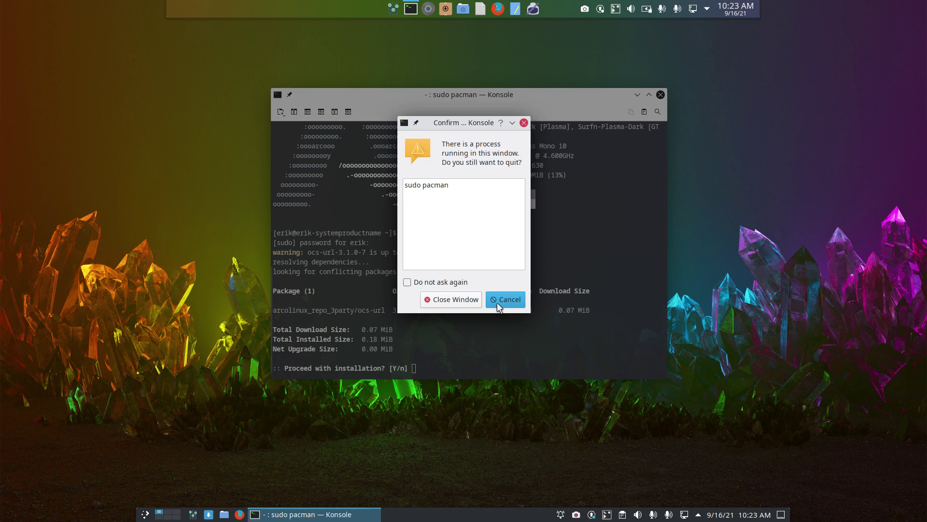
left_click(470, 304)
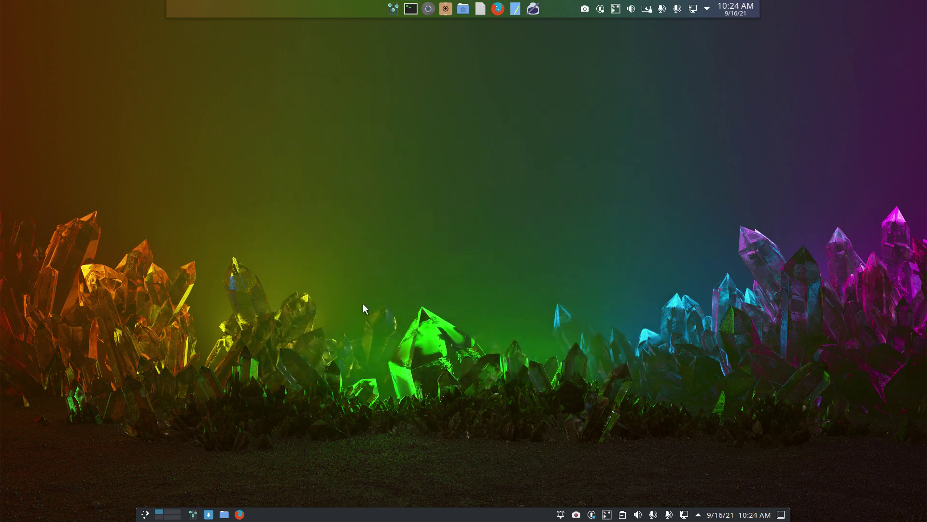
Step: Launch Chromium with a 'chro' launcher search and pin it to the top dock
key("super")
type("chro")
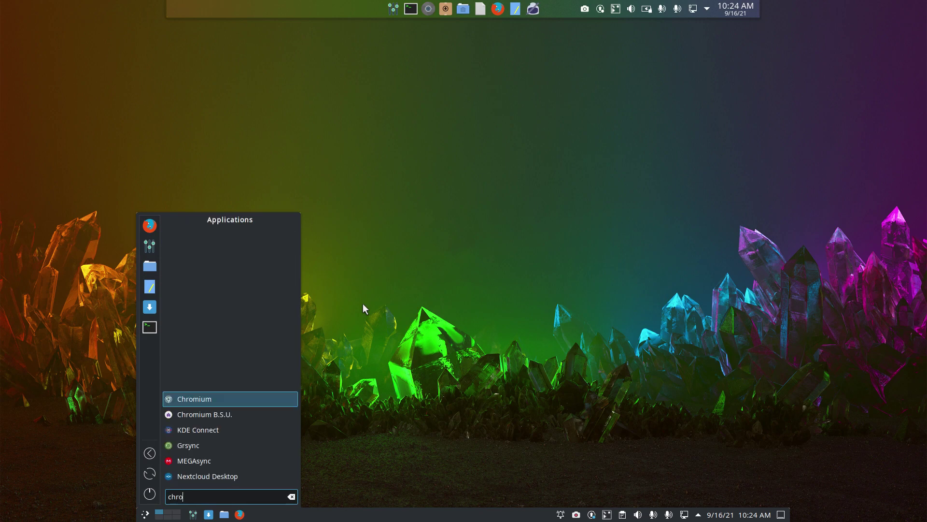
key("Return")
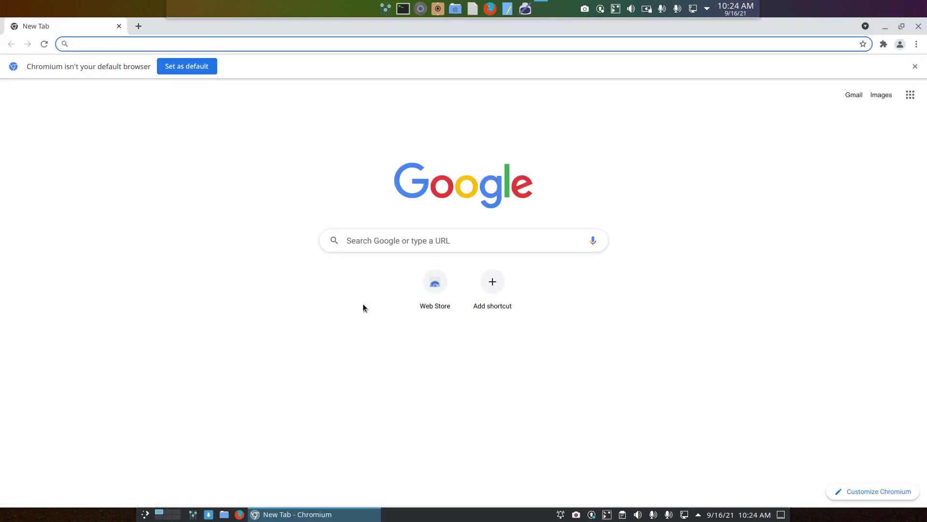
right_click(542, 9)
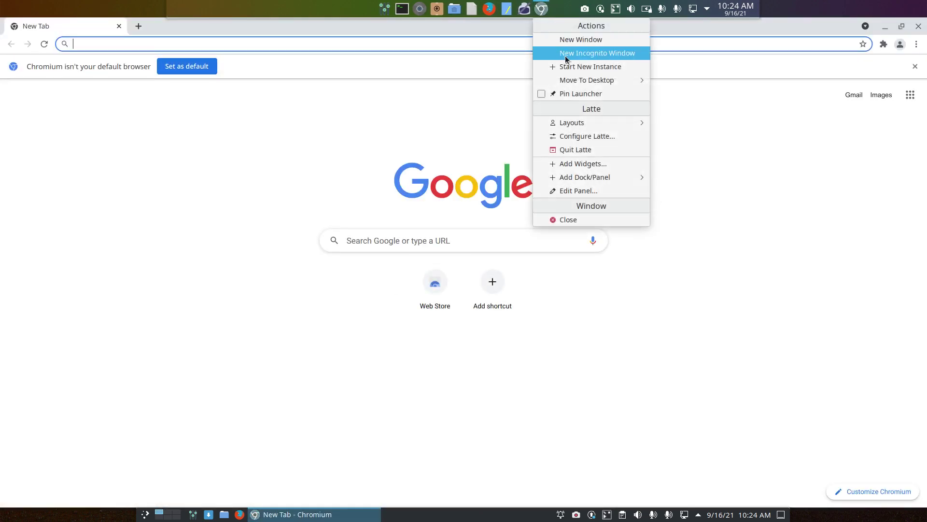
left_click(577, 88)
Step: Launch Vivaldi by searching 'viv' in the application launcher
left_click(146, 513)
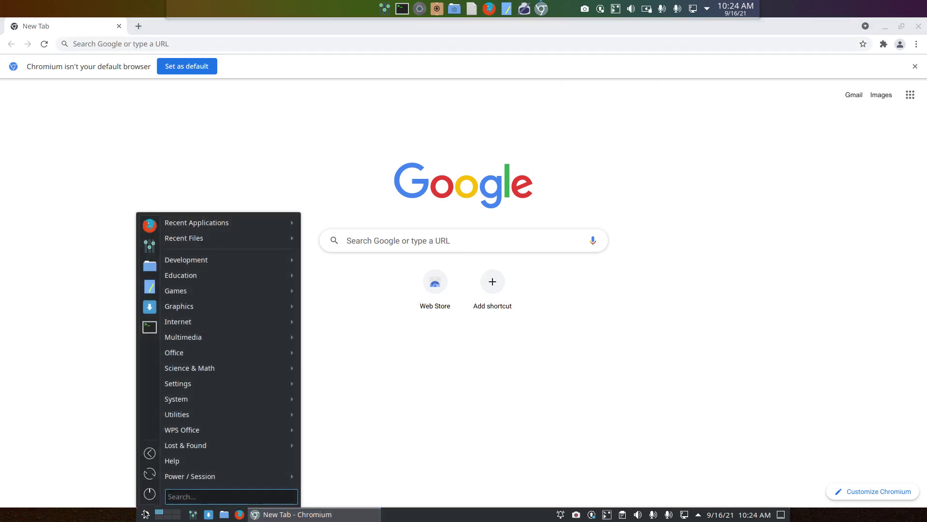
type("viv")
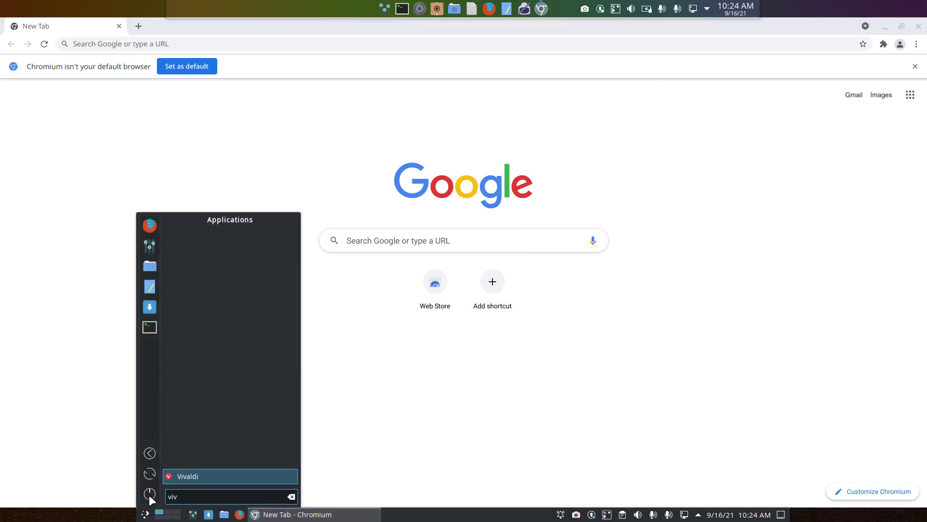
key("Return")
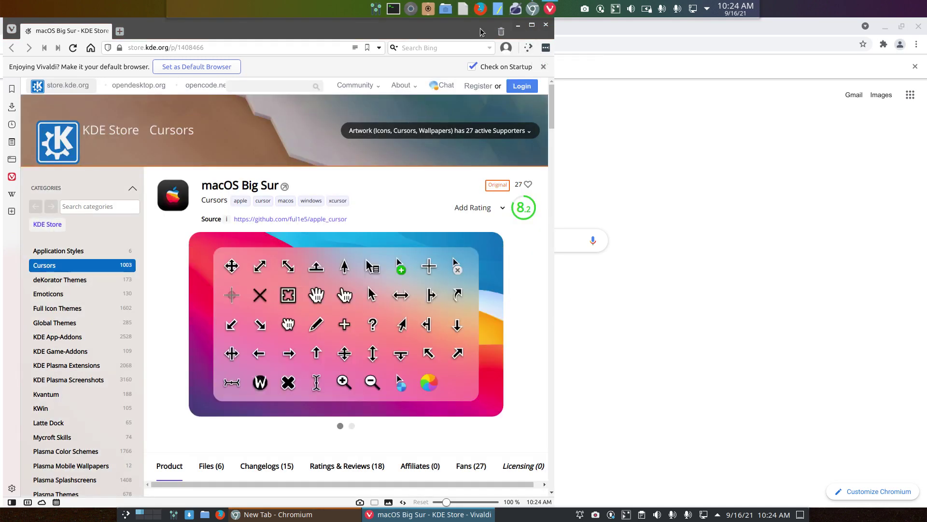
Step: Pin Vivaldi to the top dock and minimize both the Chromium and Vivaldi windows
right_click(550, 9)
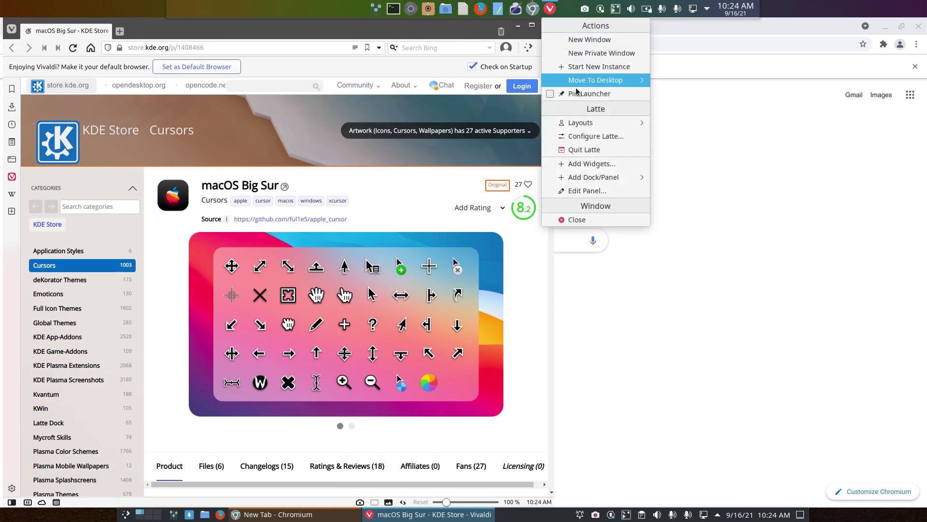
left_click(576, 93)
left_click(885, 26)
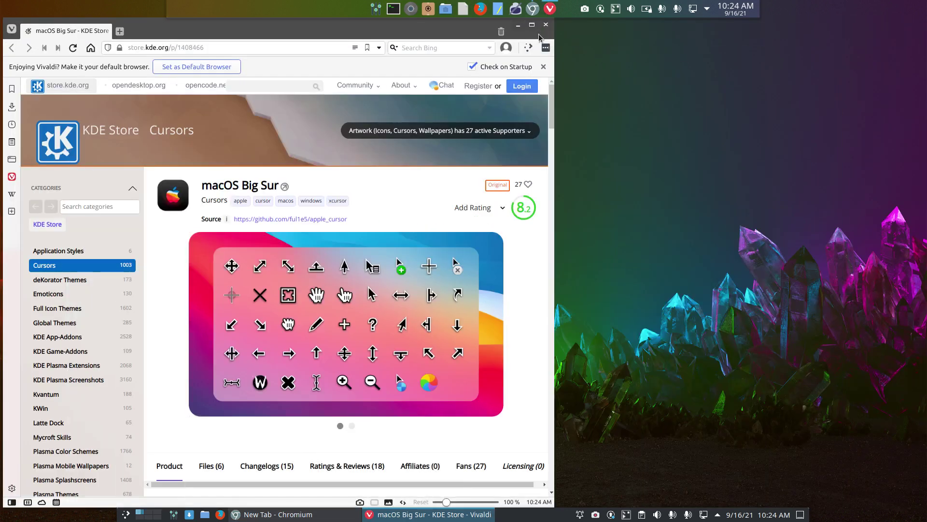
left_click(518, 25)
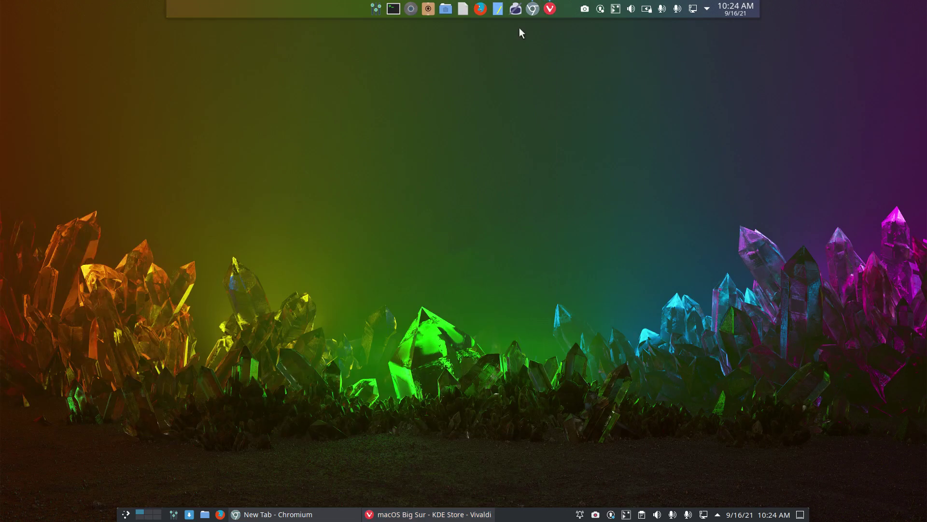
Step: Launch Firefox from the dock, pull its window down, then maximize it again
left_click(478, 10)
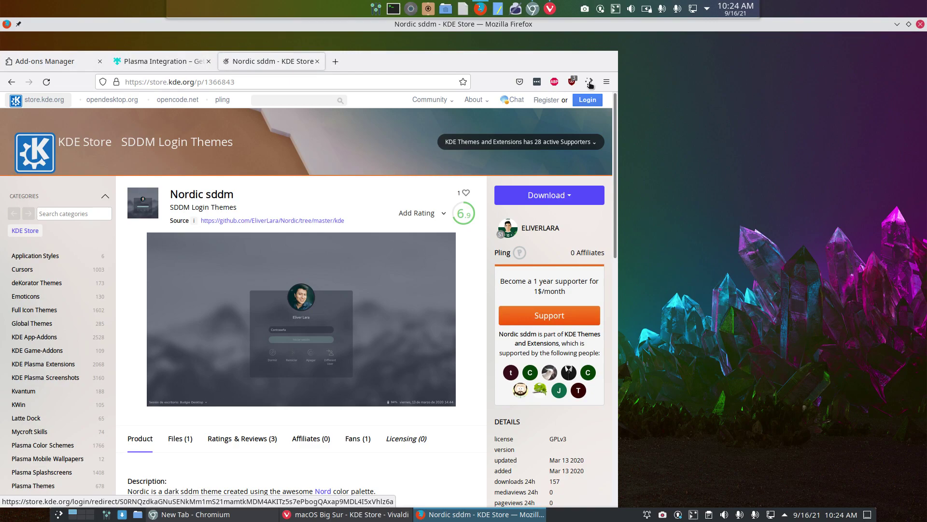
left_click_drag(858, 28, 819, 147)
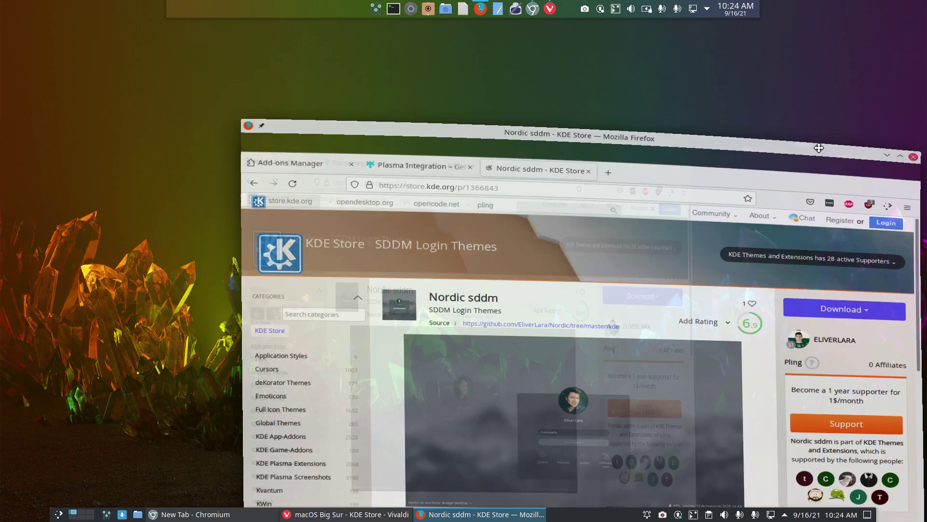
double_click(753, 148)
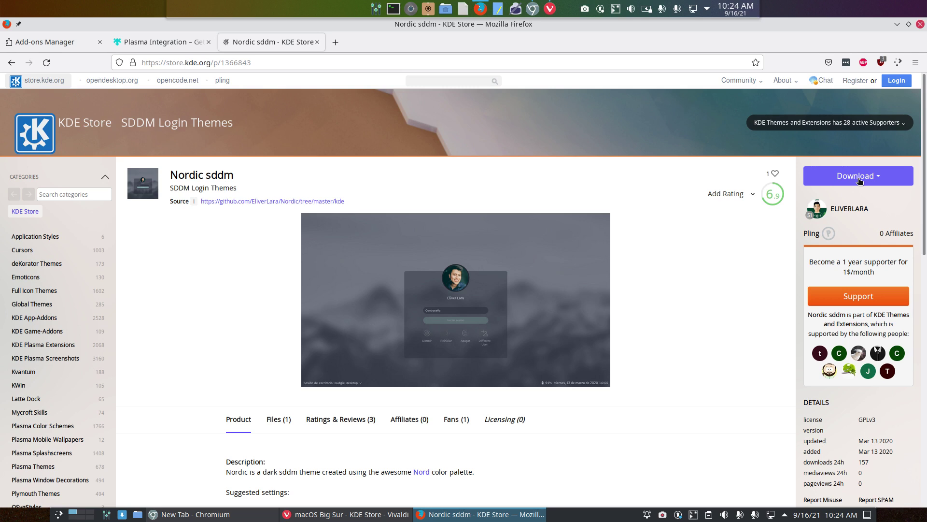
Step: View the Nordic sddm download files, then browse to the store's KWin category
left_click(859, 181)
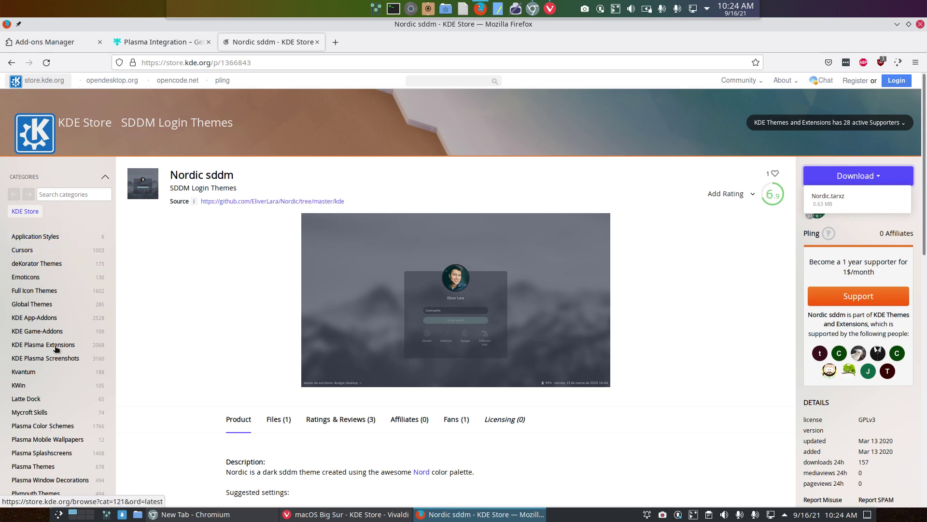
scroll(56, 357, "down", 5)
scroll(56, 357, "up", 5)
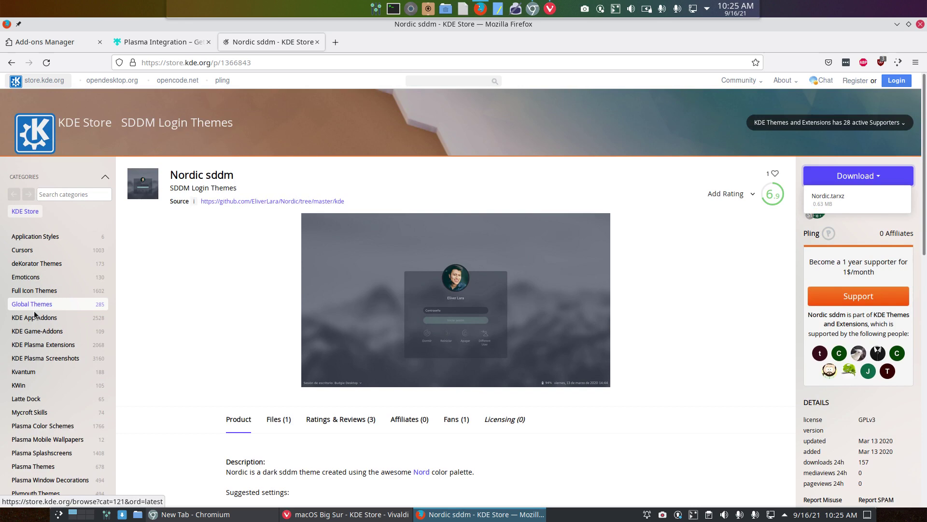
left_click(47, 387)
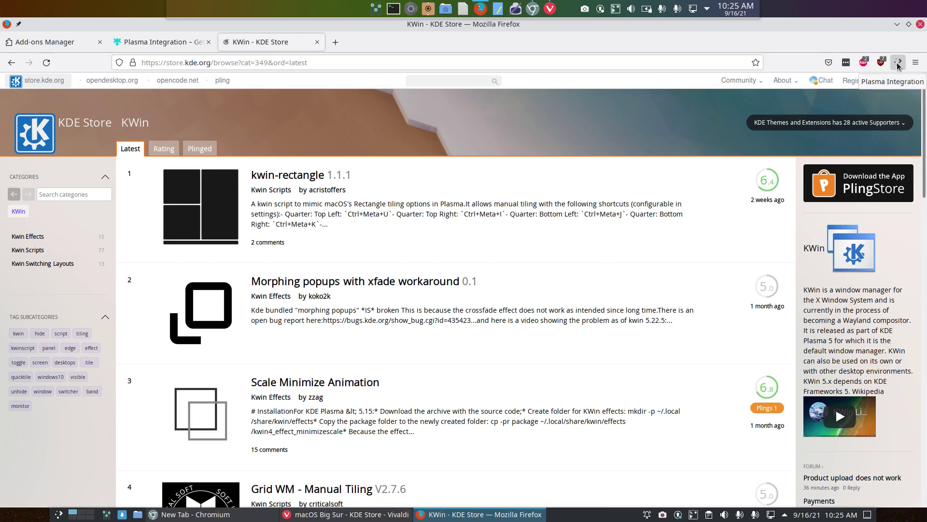
Step: Open the kwin-rectangle product page and list its 0.02 MB kwinscript install file
left_click(289, 178)
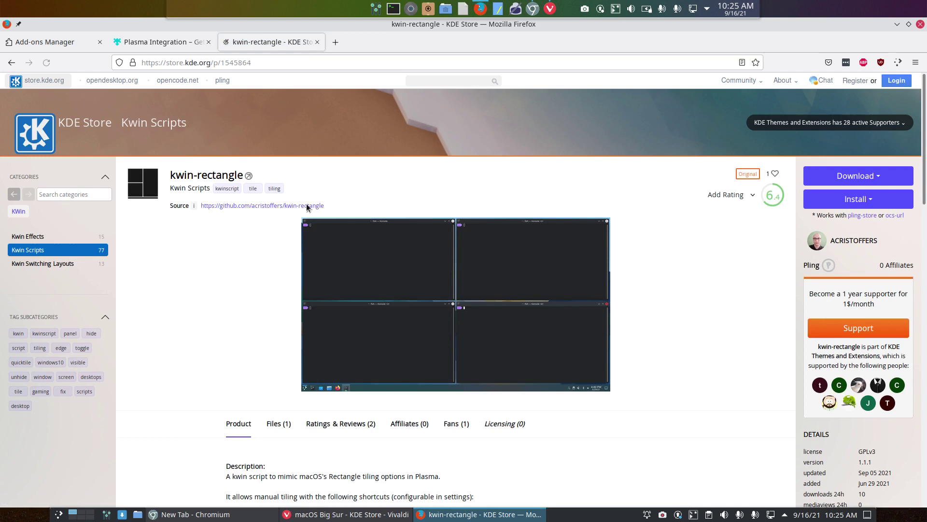
left_click(871, 204)
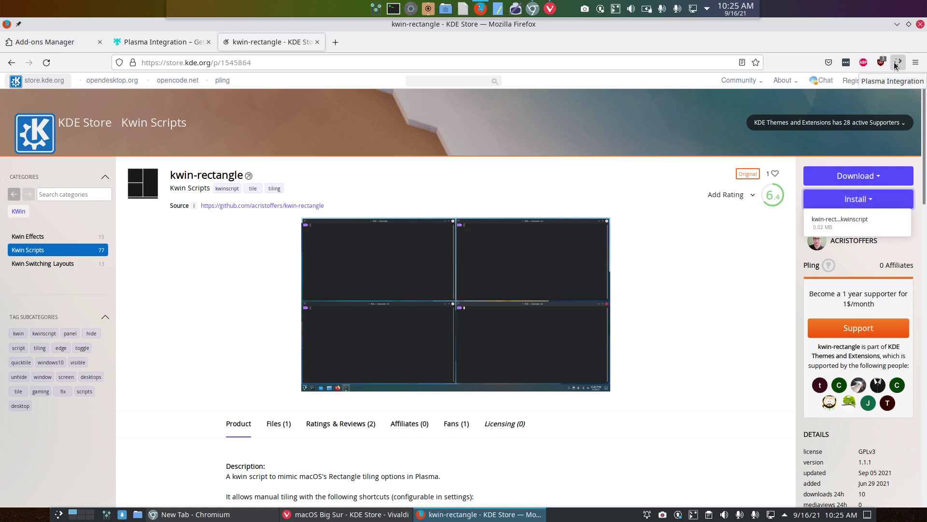
left_click(915, 62)
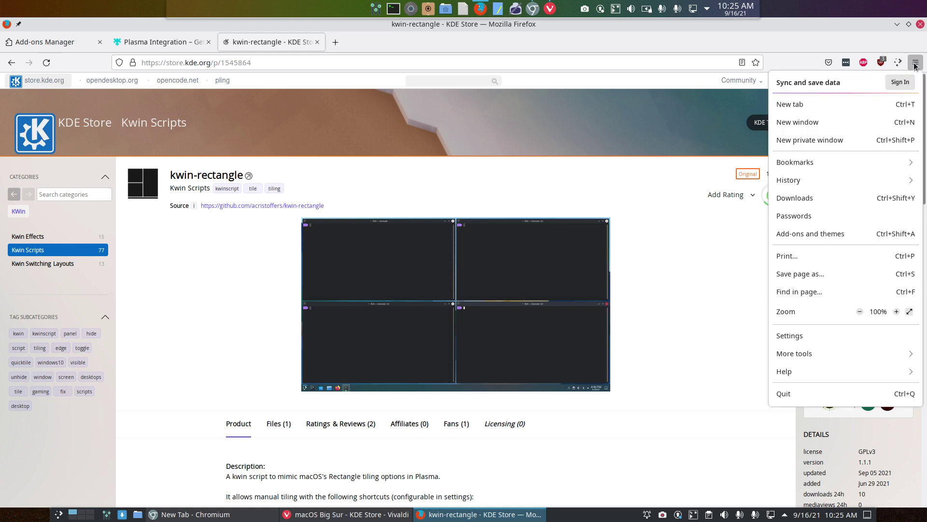
Step: Show Firefox's installed extensions, then search addons.mozilla.org for 'ocs plasma'
left_click(845, 234)
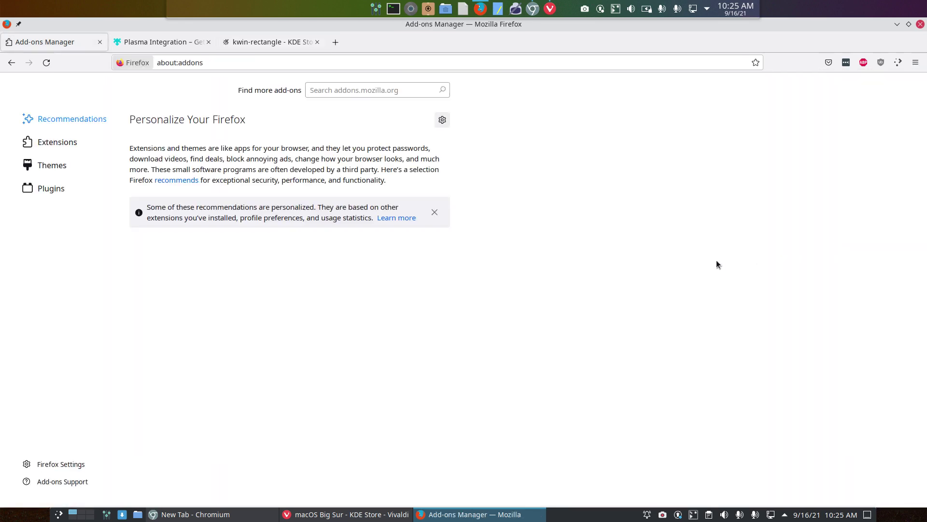
left_click(48, 143)
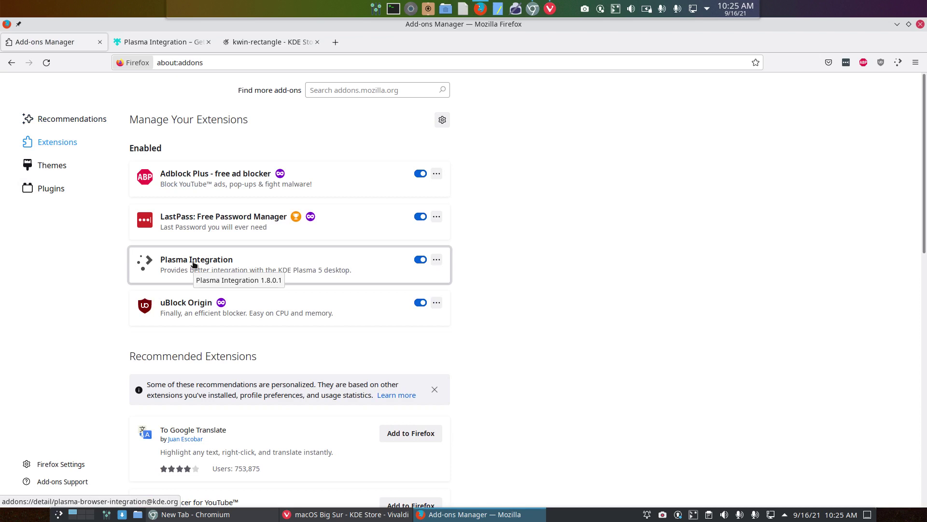
left_click(328, 90)
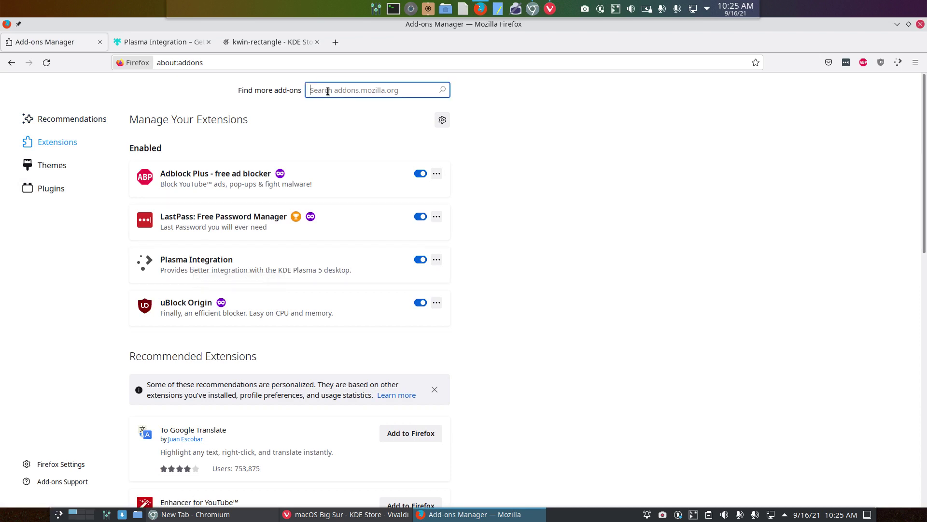
type("ocs plasma")
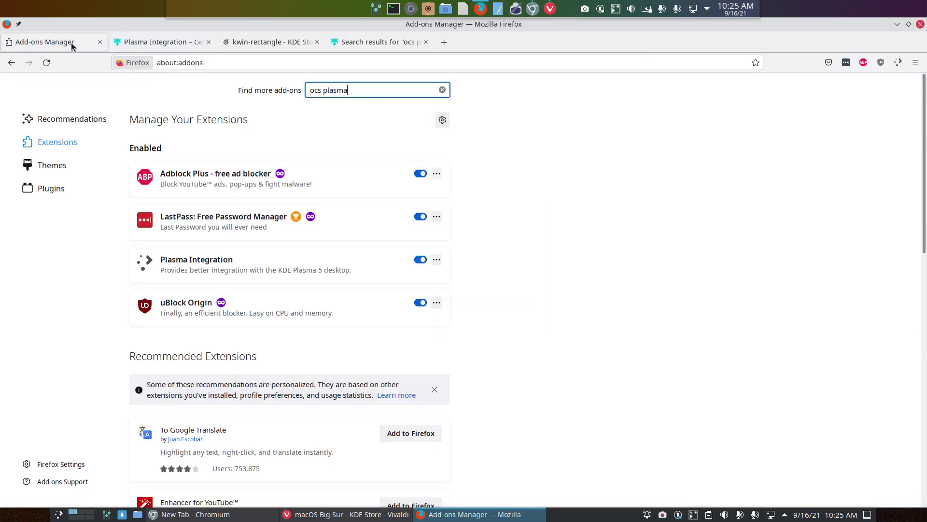
Step: Start installing the kwin-rectangle kwinscript from its store page
left_click(270, 52)
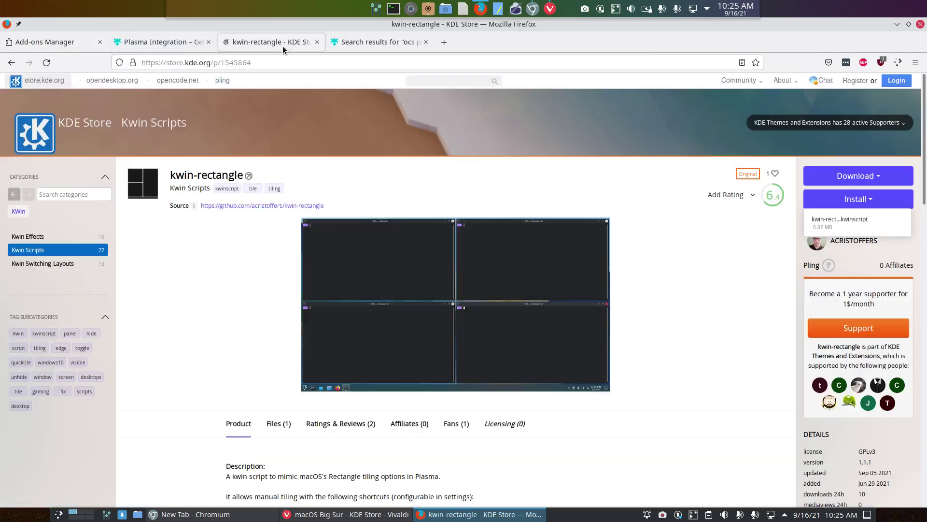
left_click(843, 220)
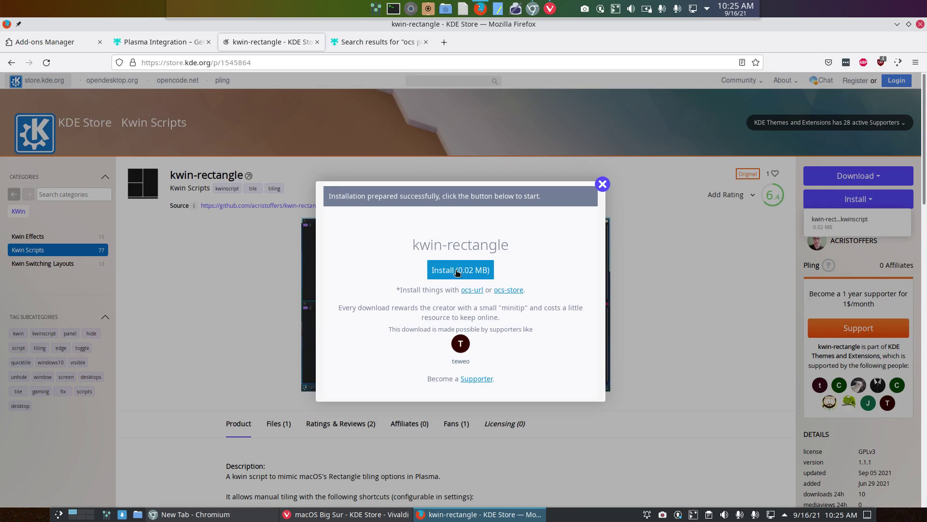
left_click(457, 271)
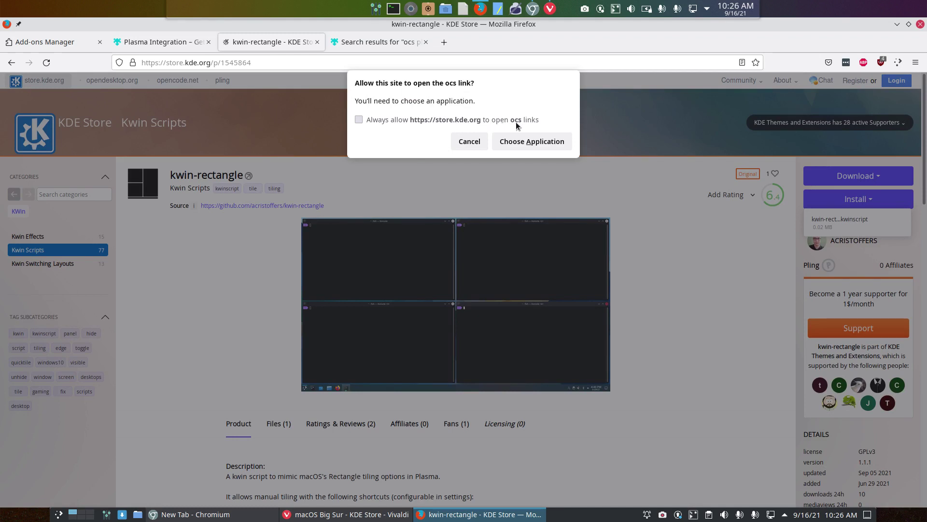
Step: Always open store.kde.org ocs links in ocs-url and confirm installing kwin-rectangle.kwinscript
left_click(434, 119)
left_click(526, 141)
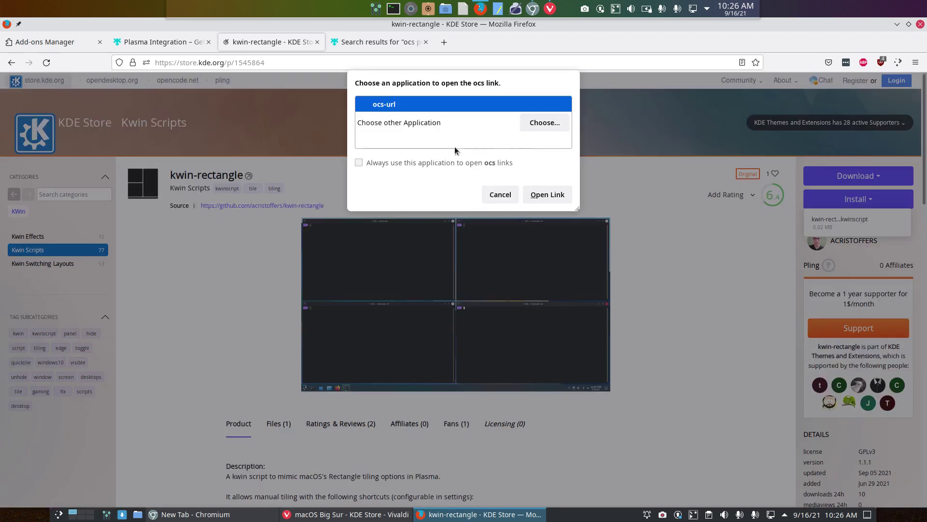
left_click(426, 164)
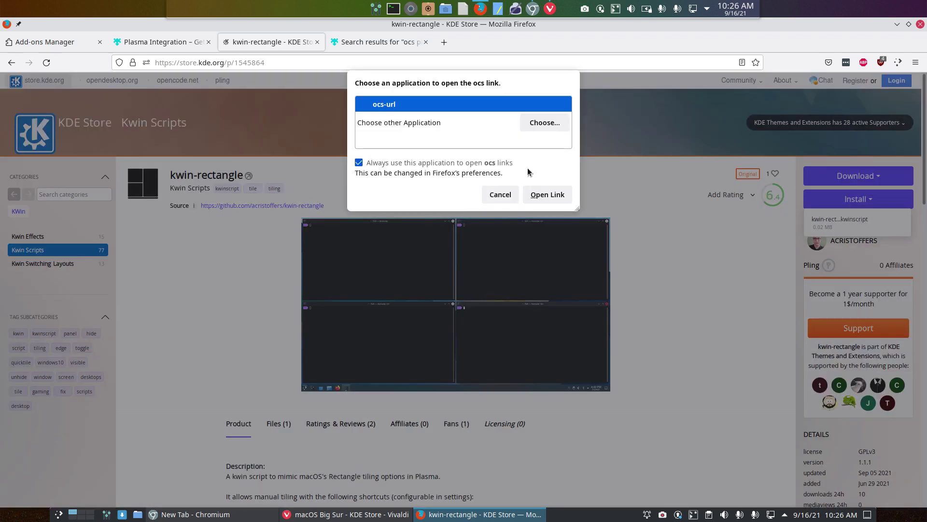
left_click(553, 202)
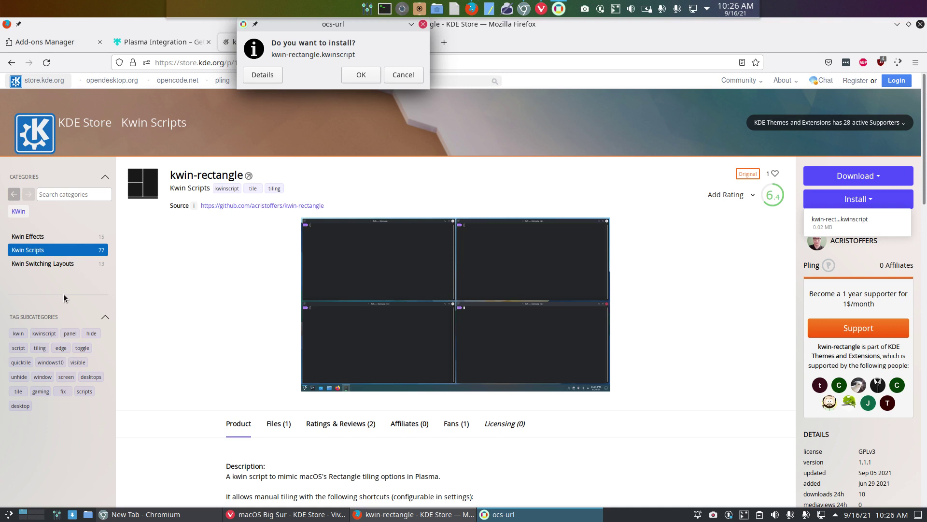
left_click(361, 76)
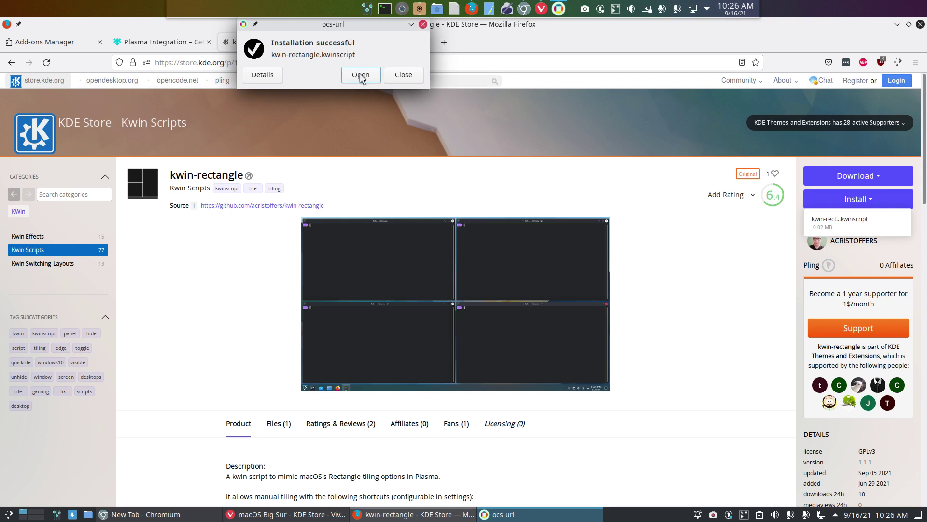
left_click(273, 75)
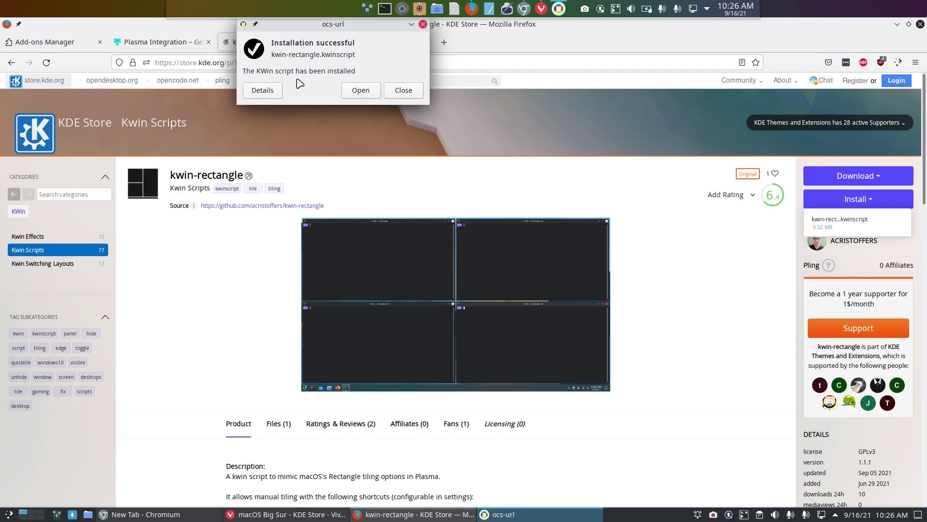
Step: Browse the installed script in Dolphin down to kwin-rectangle/contents, then return to Firefox
left_click(360, 91)
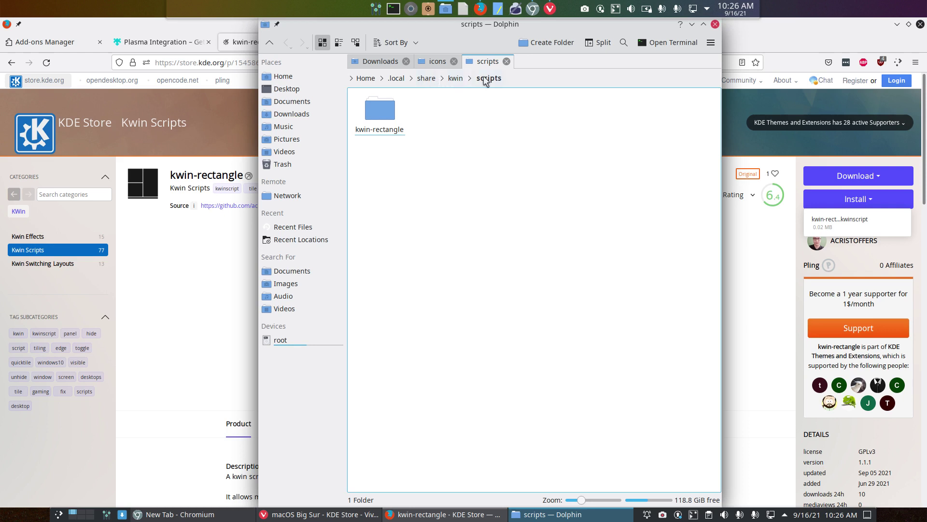
left_click(390, 114)
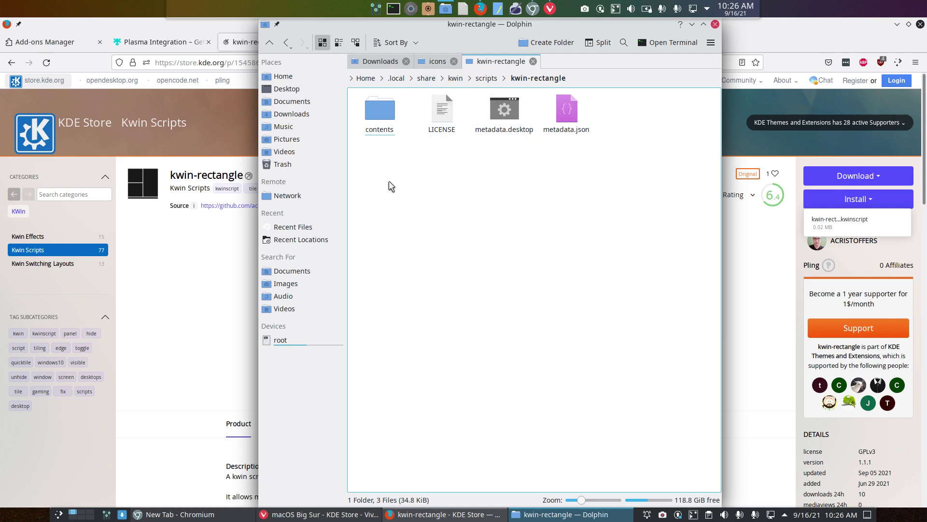
left_click(381, 119)
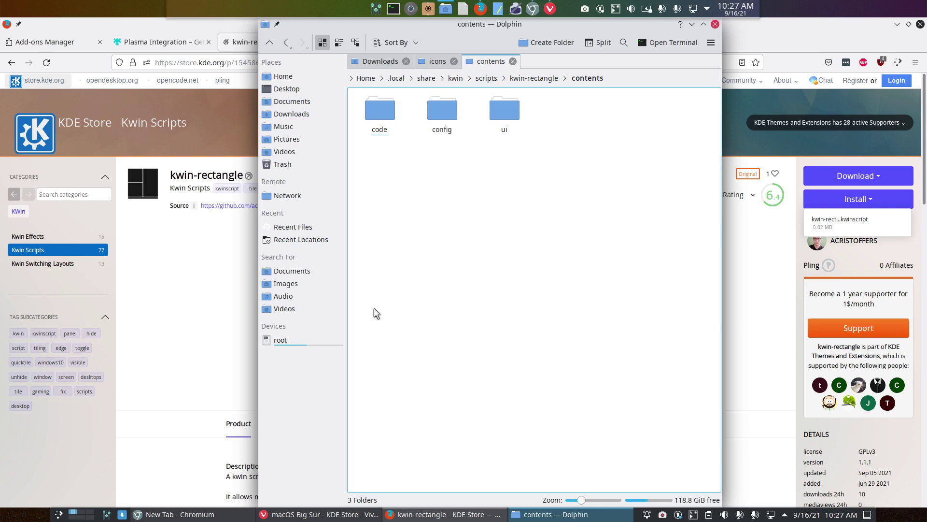
left_click(178, 297)
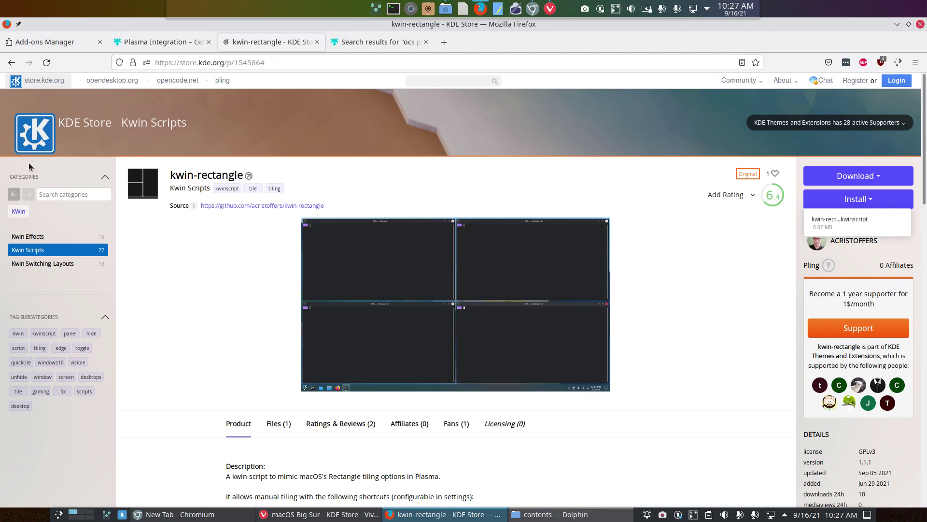
Step: Go back to the KWin category listing and scroll through it
left_click(12, 62)
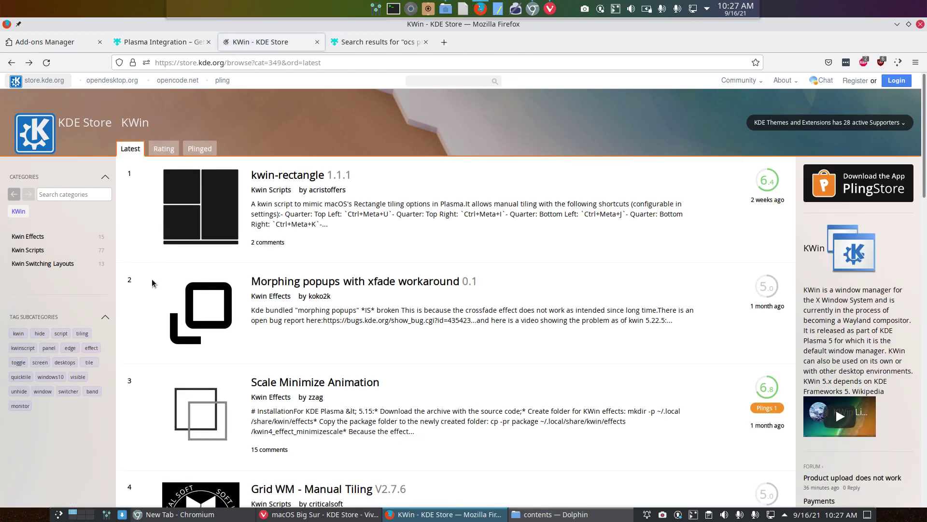
scroll(152, 279, "down", 8)
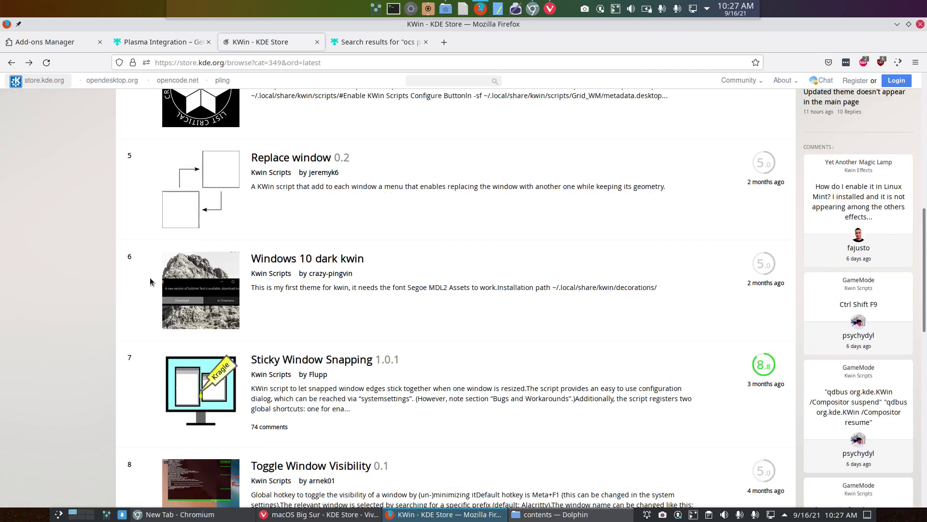
scroll(150, 277, "down", 2)
scroll(150, 277, "down", 3)
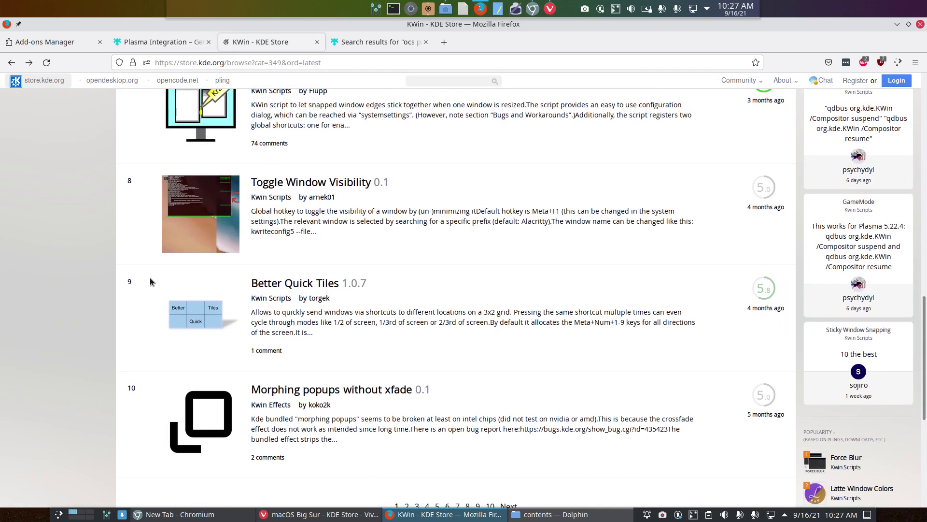
scroll(150, 280, "down", 2)
scroll(150, 277, "up", 15)
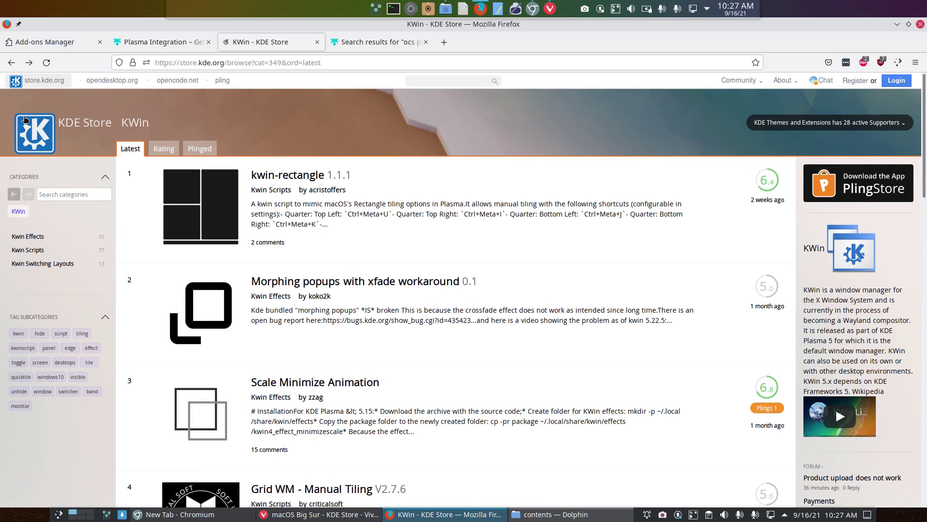
Step: Go back to the Nordic sddm store page, scroll it, and minimize Firefox
left_click(10, 63)
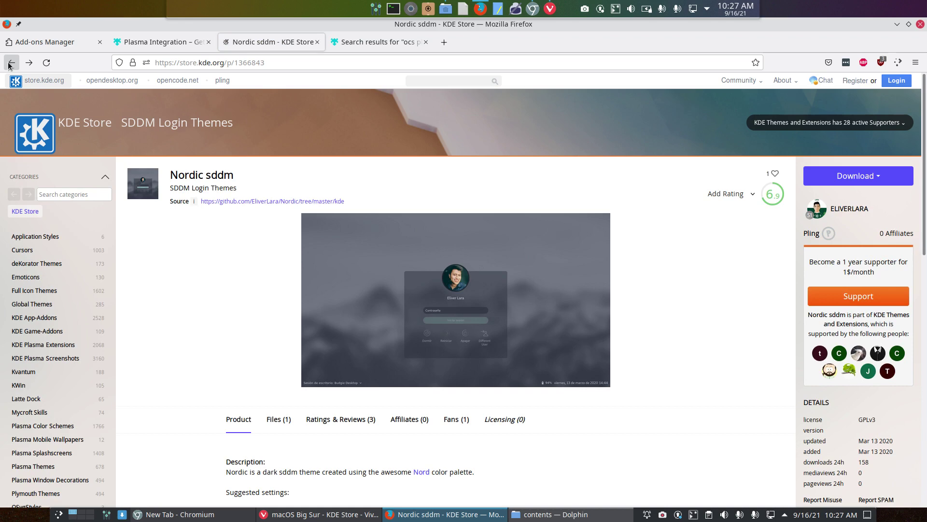
scroll(36, 367, "down", 5)
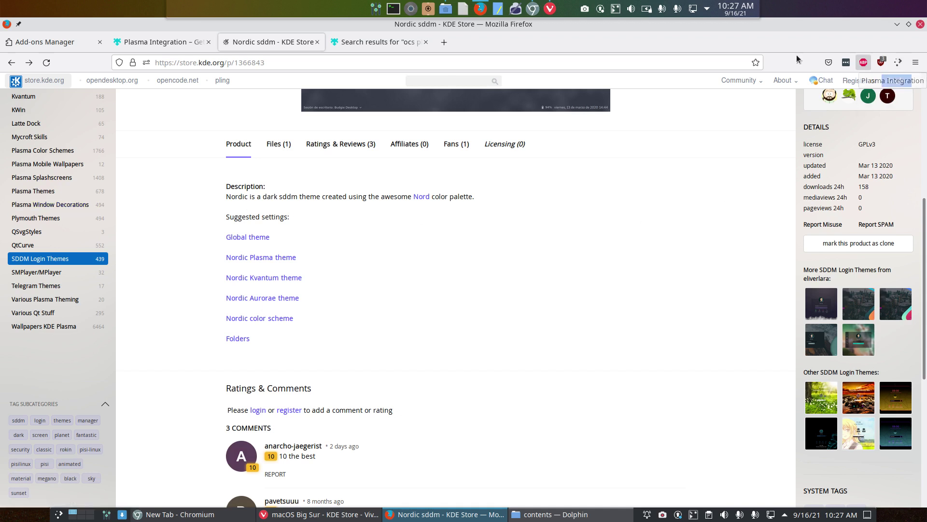
left_click(897, 24)
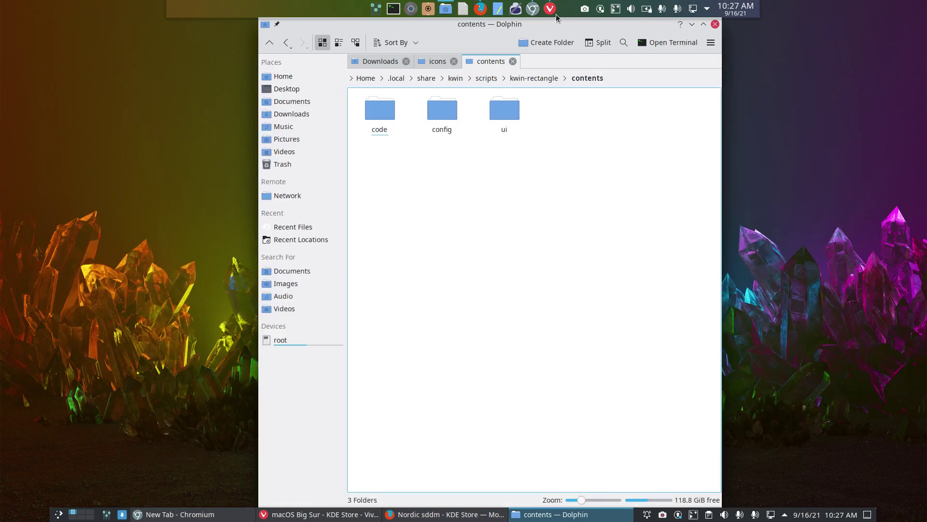
Step: Bring Chromium forward and pin the Plasma Integration extension to the toolbar
left_click(533, 9)
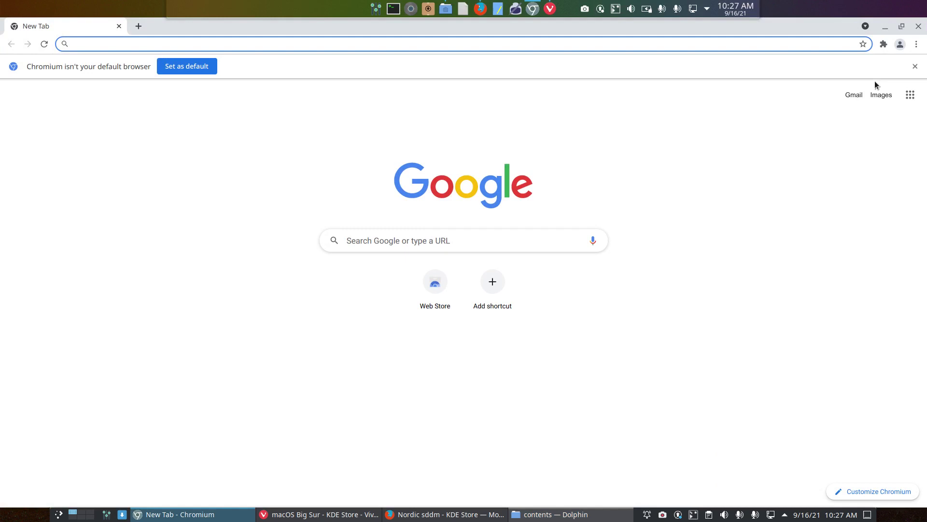
left_click(884, 45)
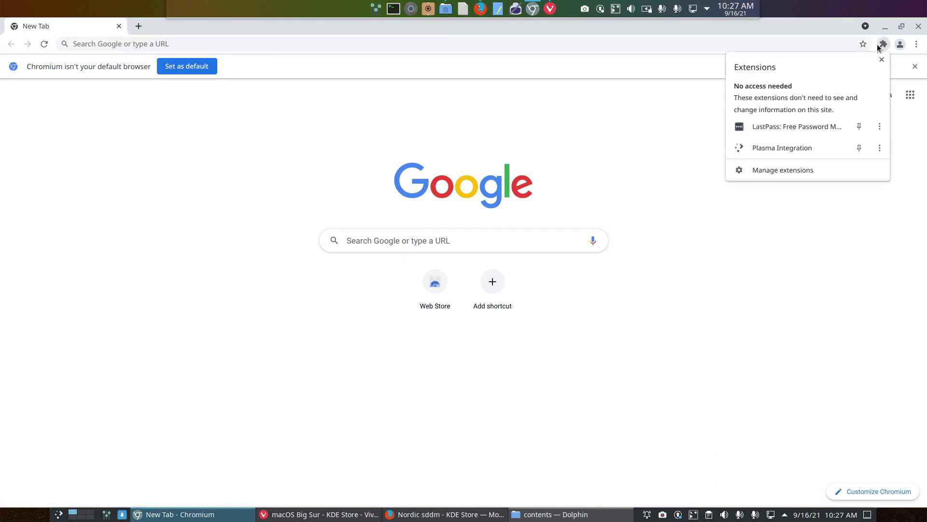
left_click(858, 149)
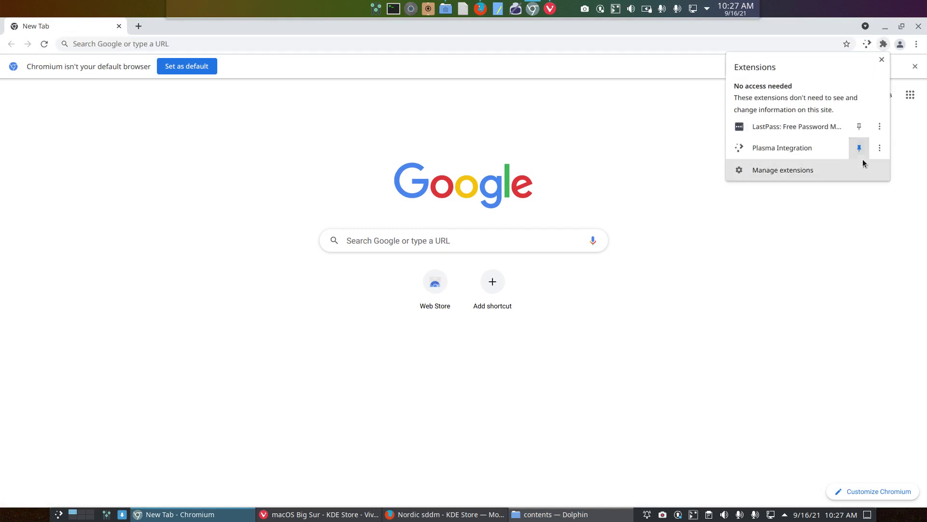
left_click(916, 44)
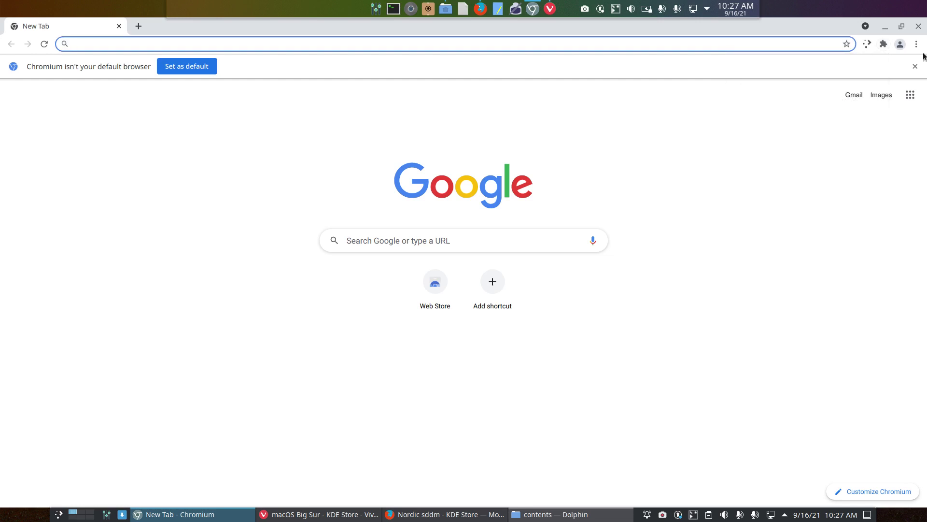
Step: From Chromium's Extensions page, open the Chrome Web Store and search for 'plasma integration'
left_click(916, 43)
mouse_move(849, 199)
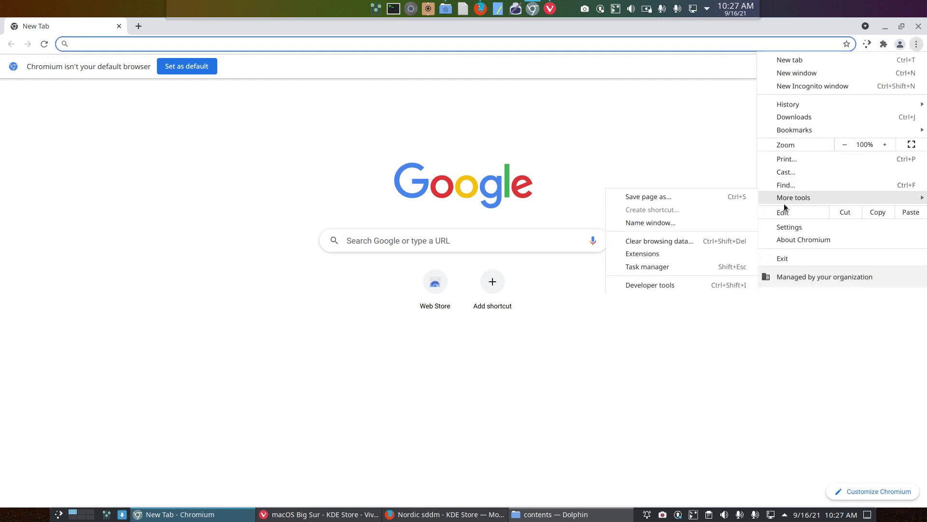
left_click(657, 253)
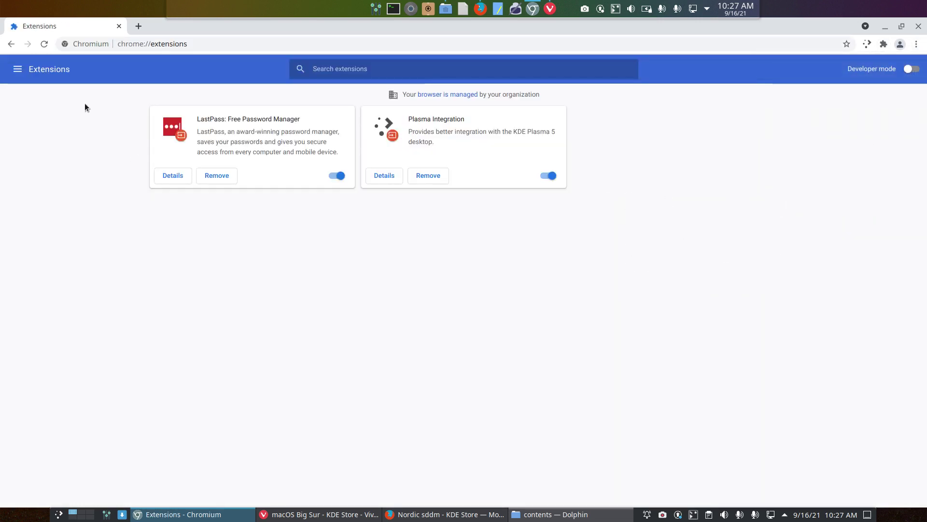
left_click(18, 69)
left_click(62, 493)
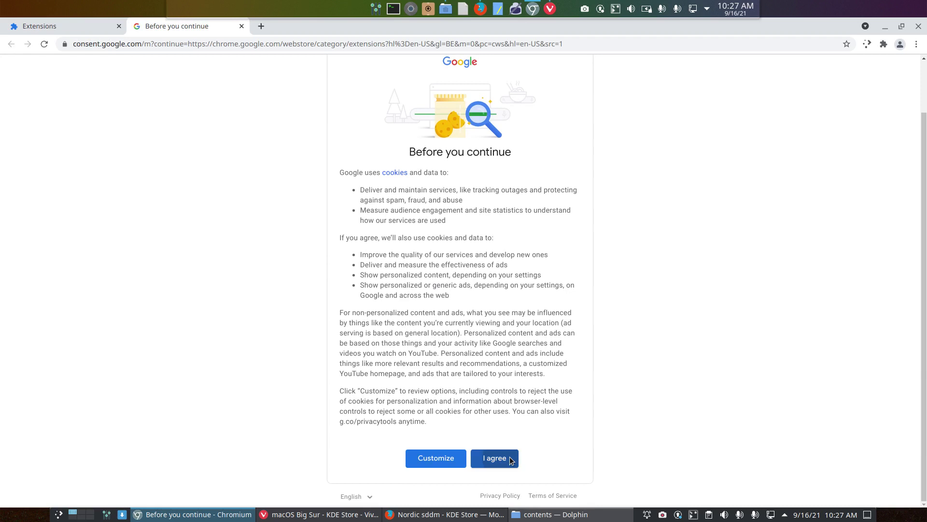
left_click(495, 457)
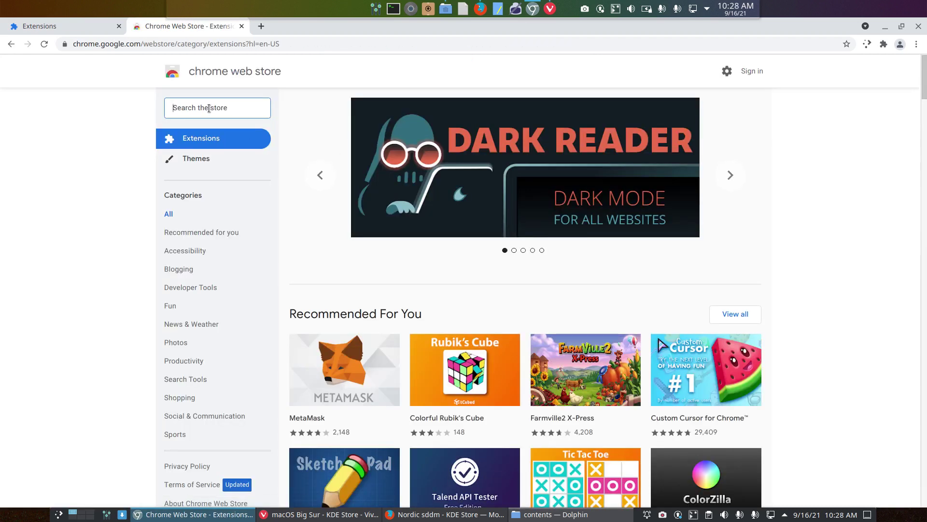
type("plasma int")
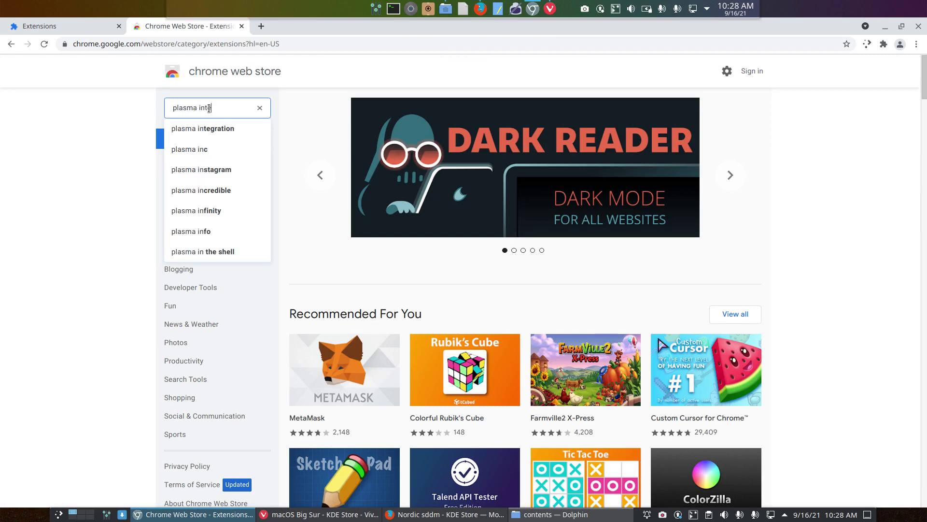
type("egration")
key("Return")
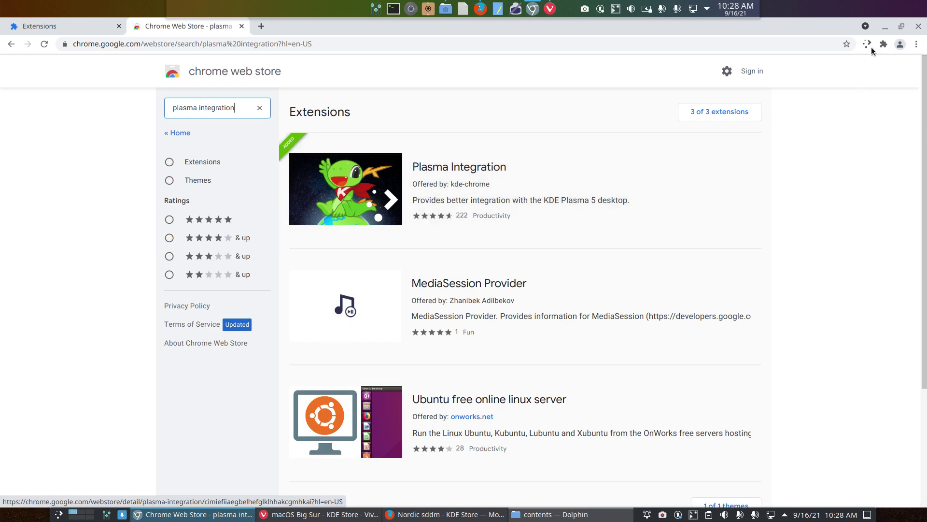
Step: Minimize Chromium and bring up Vivaldi maximized to full screen
left_click(886, 27)
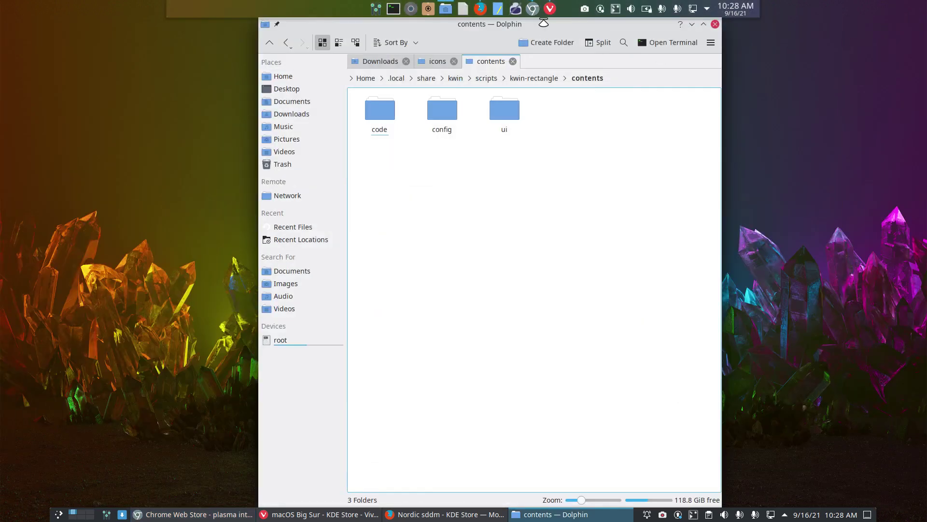
left_click(551, 9)
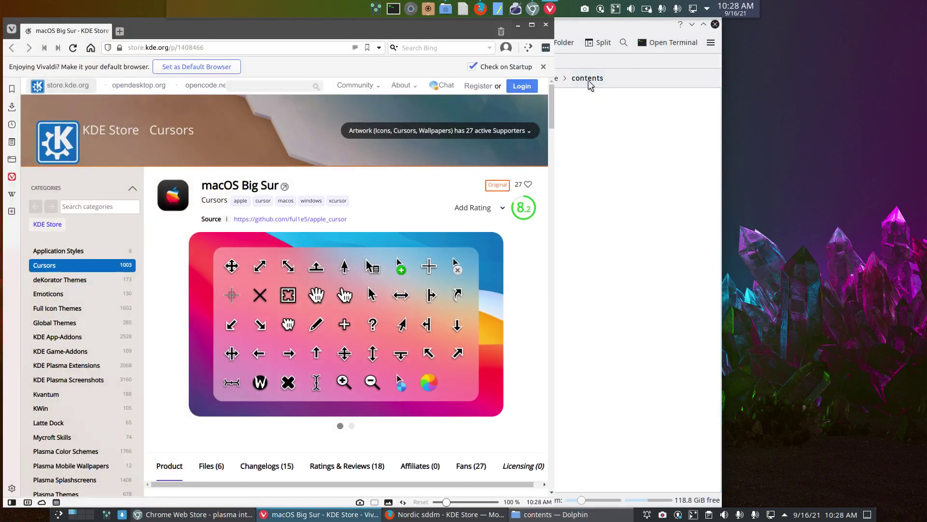
left_click_drag(463, 30, 463, 31)
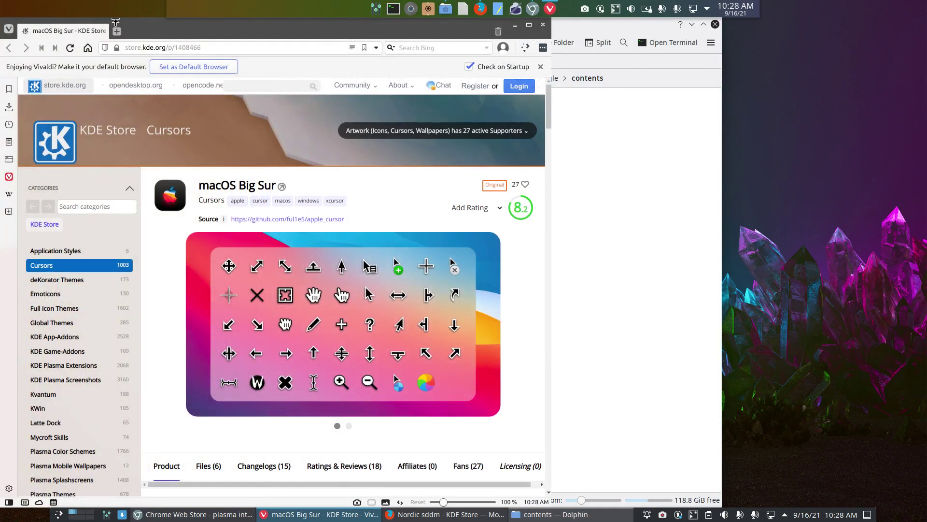
double_click(80, 30)
Step: Open Vivaldi's Extensions page and the Chrome Web Store in a new tab, then minimize Vivaldi
left_click(8, 24)
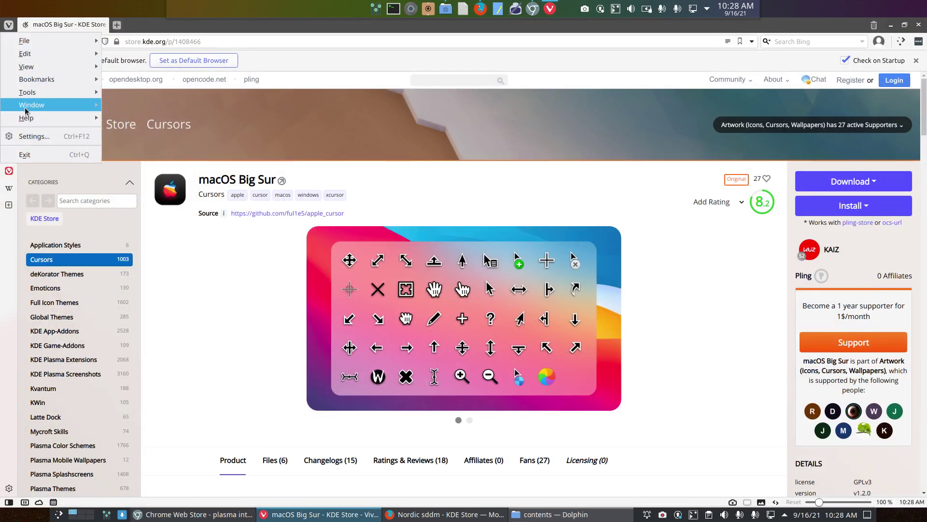
mouse_move(50, 96)
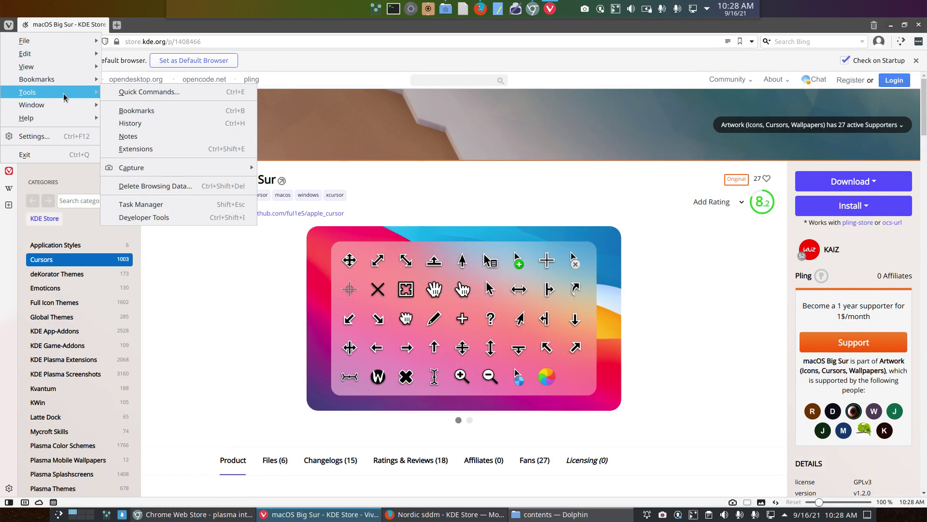
left_click(178, 149)
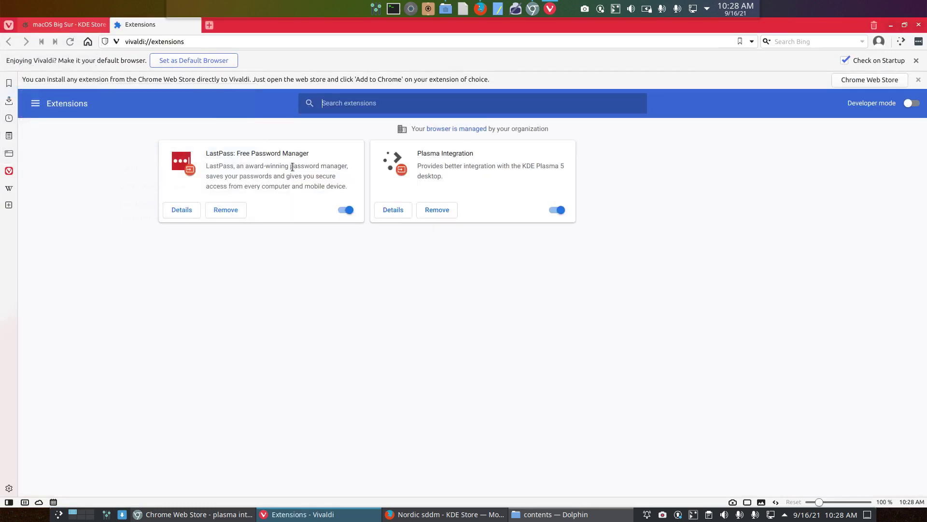
left_click(34, 104)
left_click(72, 487)
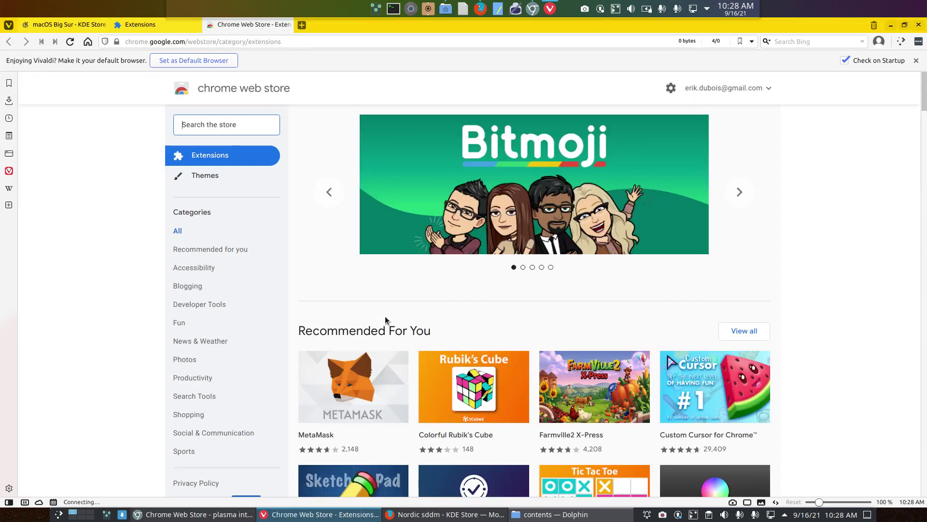
left_click(890, 25)
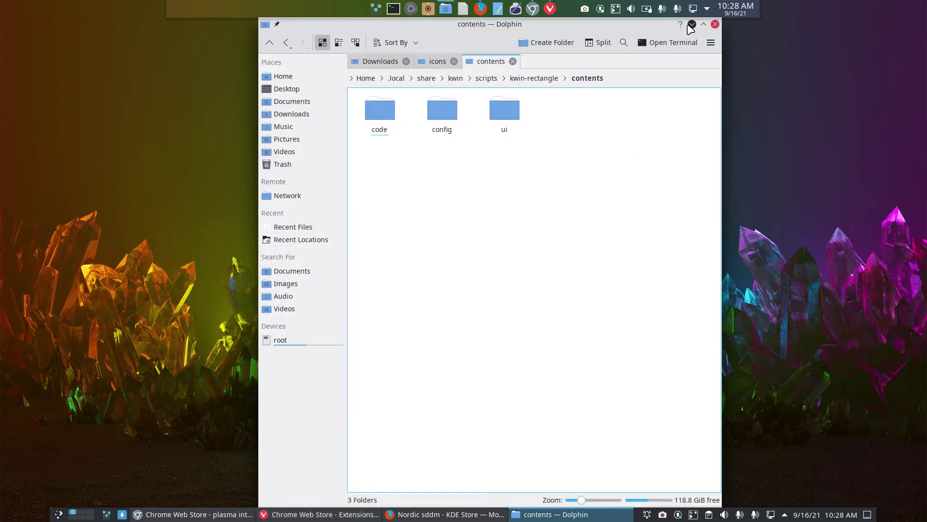
Step: Minimize Dolphin, return to Firefox, and open the KDE Store's Wallpapers KDE Plasma category
left_click(691, 25)
left_click(480, 9)
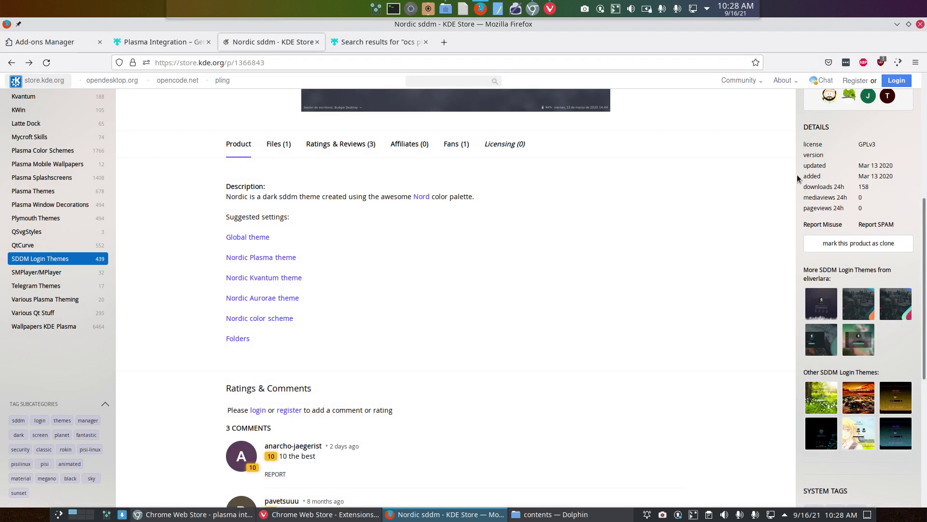
scroll(293, 358, "up", 5)
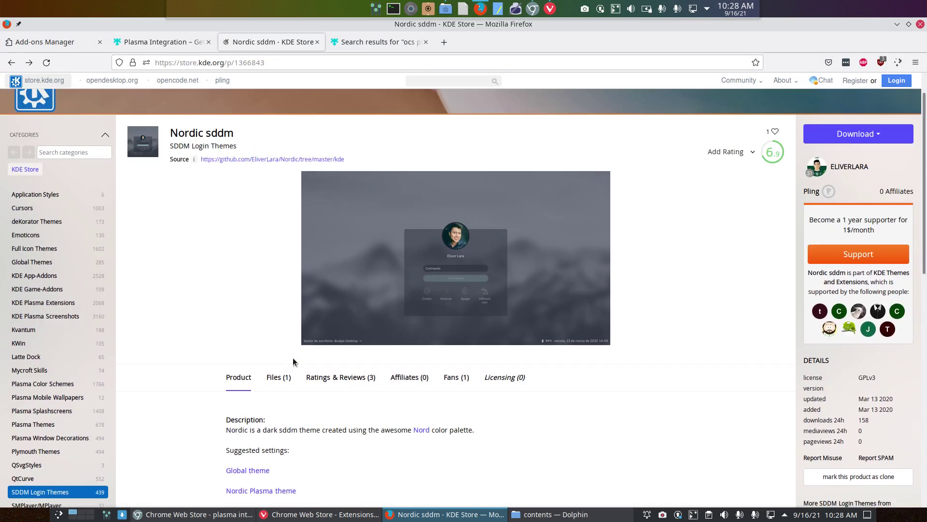
scroll(93, 248, "down", 5)
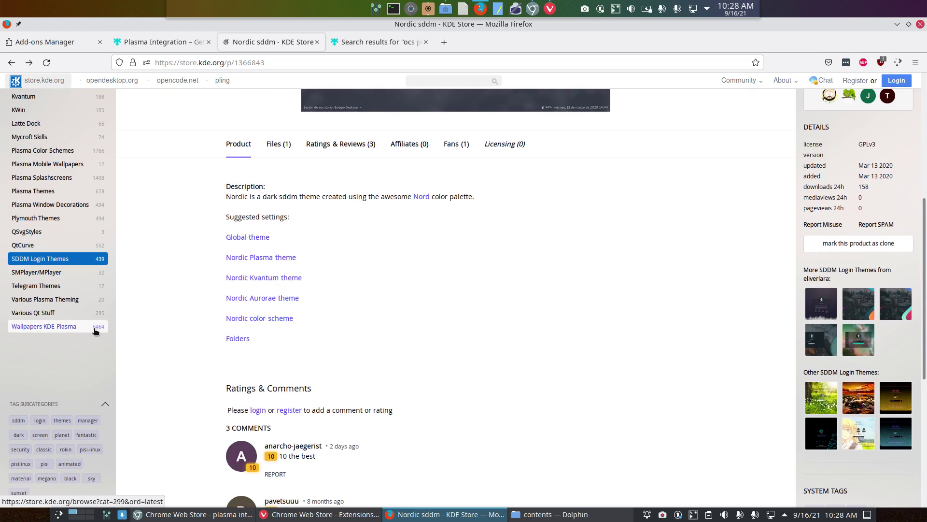
left_click(95, 330)
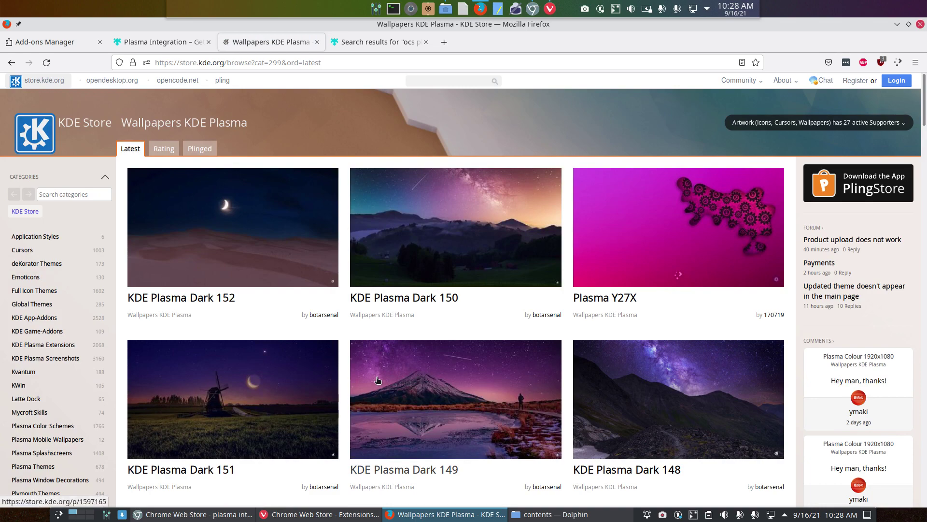
Step: Scroll down the listing and open the Vimix Wallpapers product page
scroll(651, 351, "down", 4)
scroll(651, 351, "down", 5)
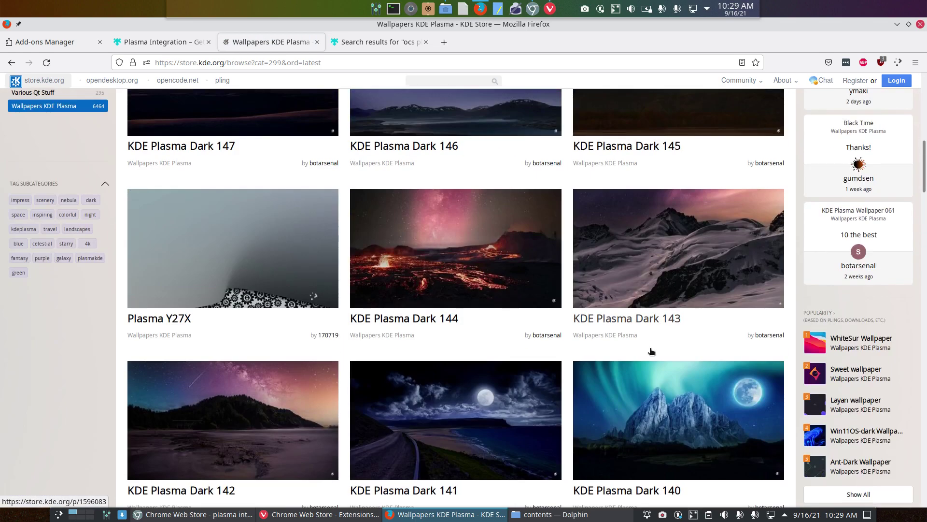
scroll(491, 327, "down", 3)
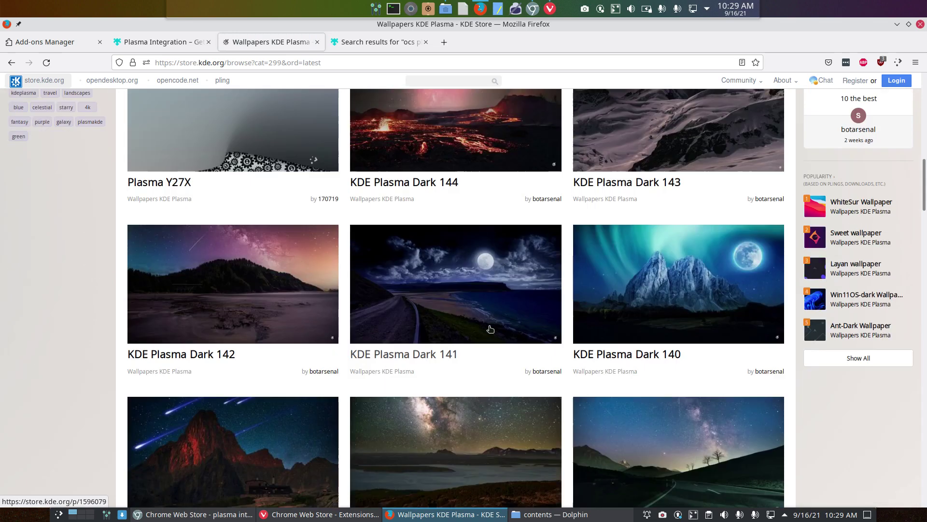
scroll(491, 329, "down", 5)
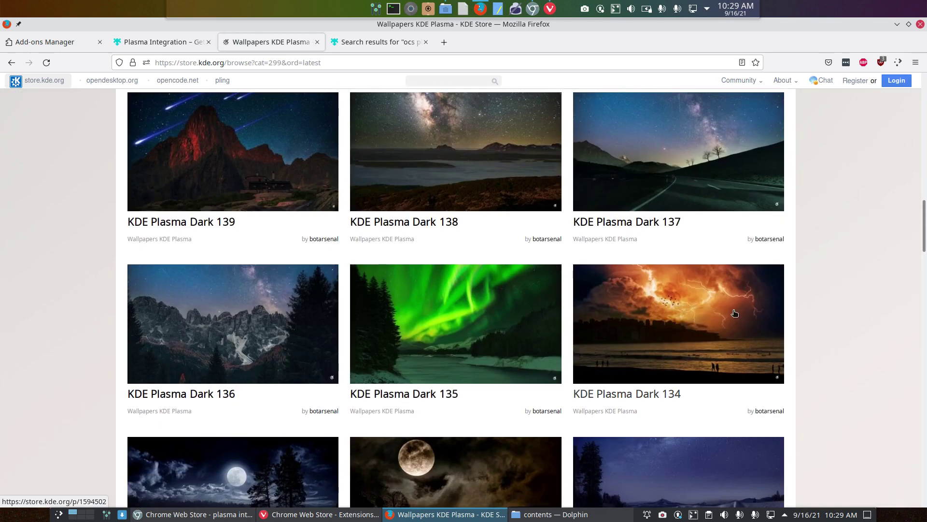
scroll(739, 312, "down", 10)
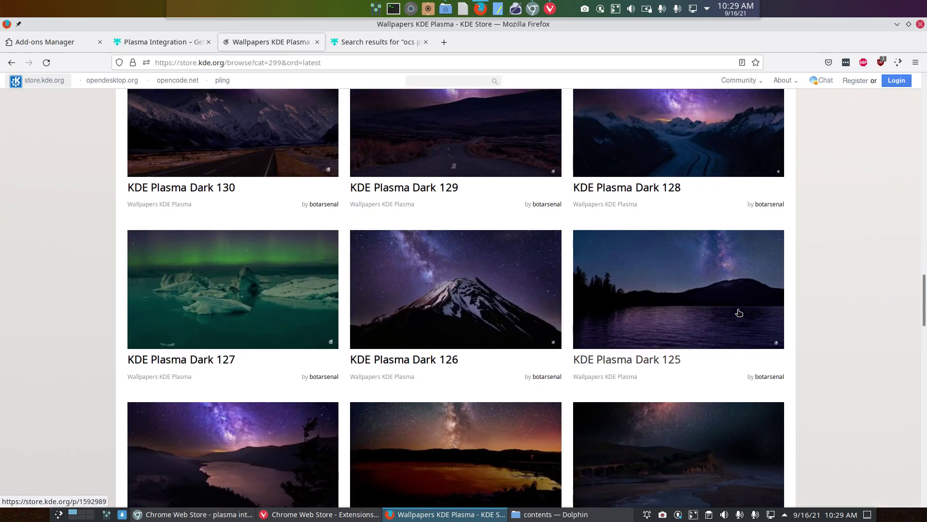
scroll(653, 308, "down", 14)
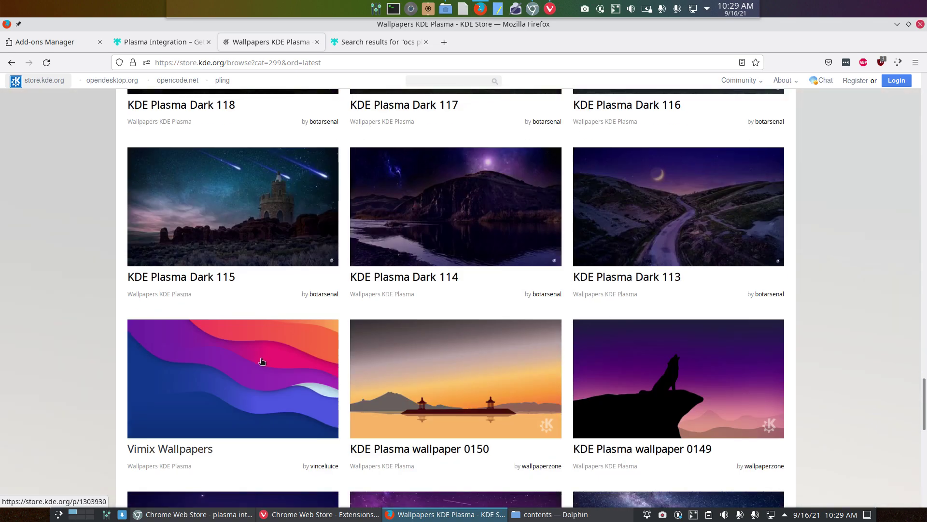
left_click(261, 361)
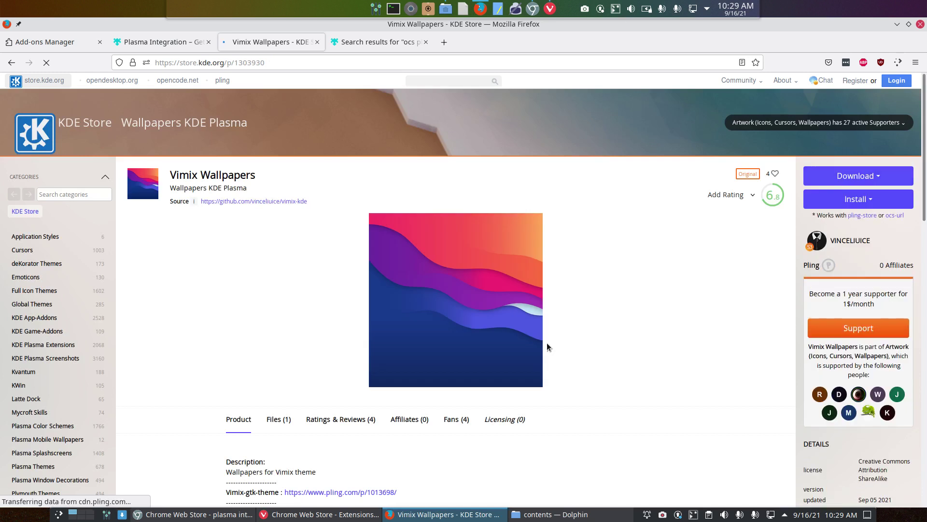